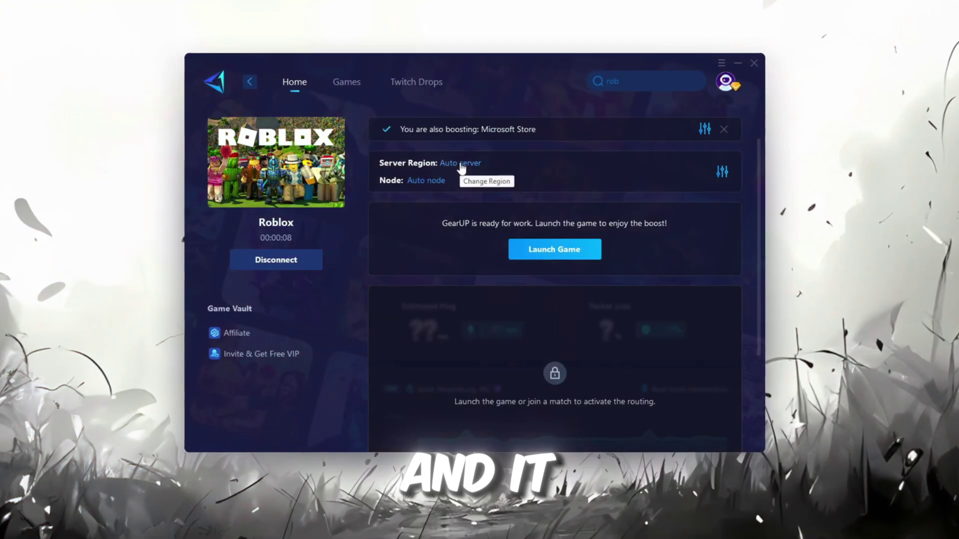
Boost Roblox from its Home tab card to bring up server region selection.
{"action": "left_click", "coordinate": [450, 165]}
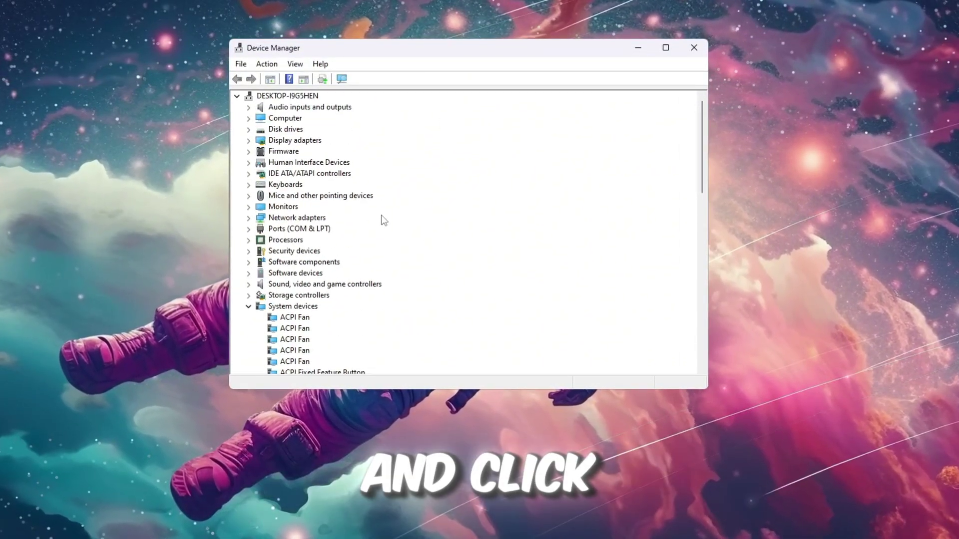
{"action": "scroll", "coordinate": [247, 198], "scroll_direction": "down", "scroll_amount": 1}
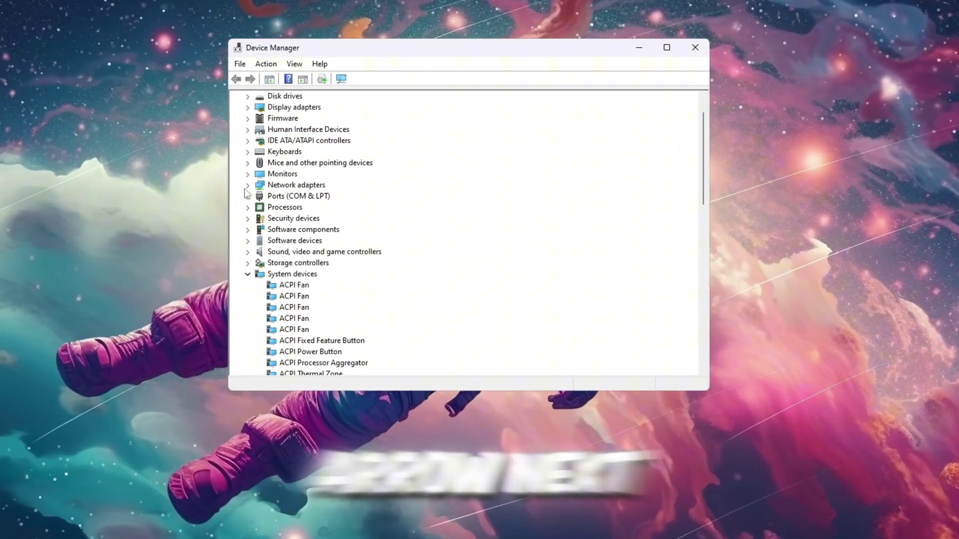
Expand Network adapters in Device Manager and select an adapter entry.
{"action": "left_click", "coordinate": [247, 186]}
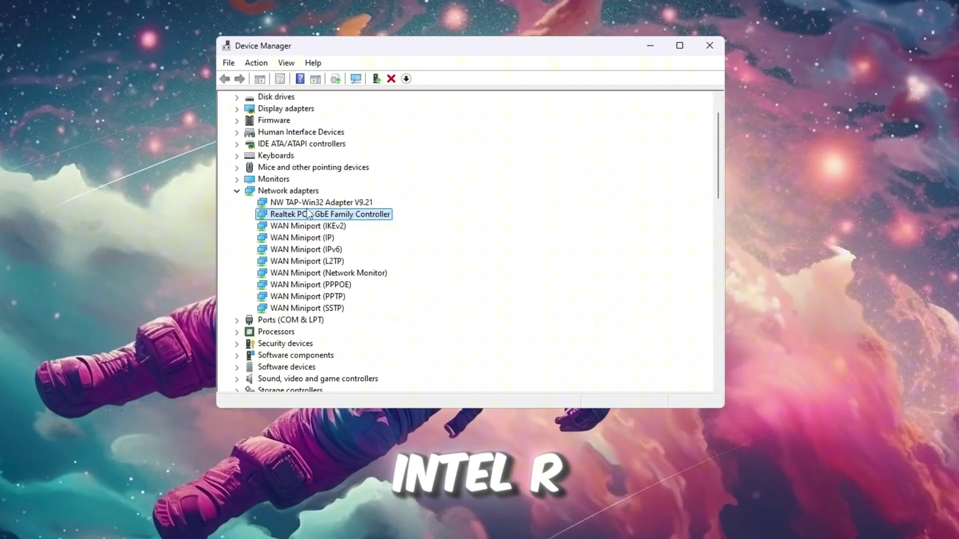
{"action": "left_click", "coordinate": [330, 202]}
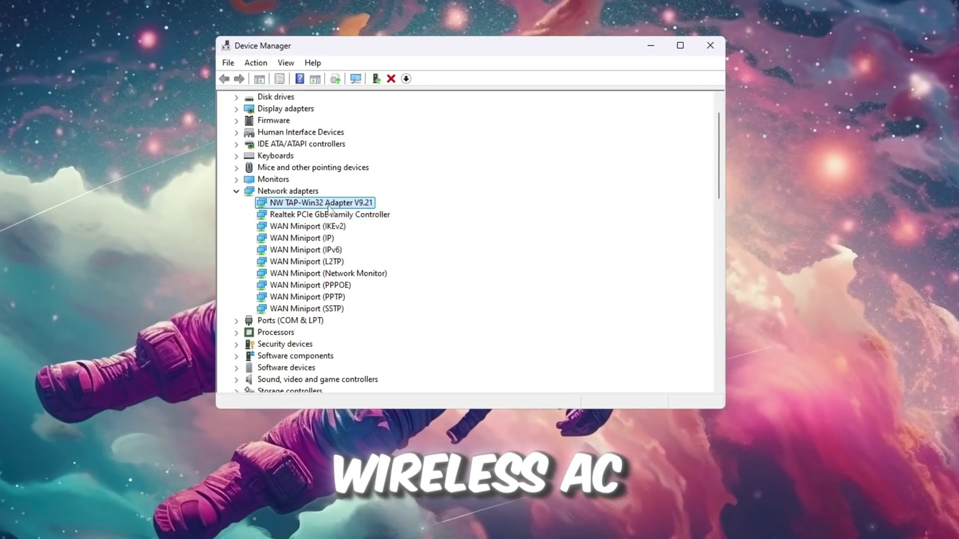
{"action": "right_click", "coordinate": [295, 217]}
{"action": "left_click", "coordinate": [374, 227]}
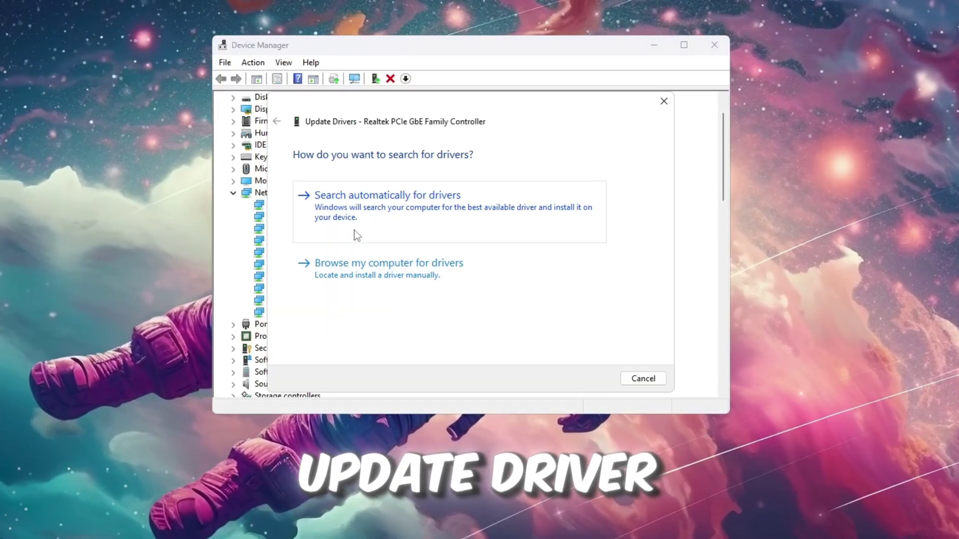
{"action": "left_click", "coordinate": [419, 230]}
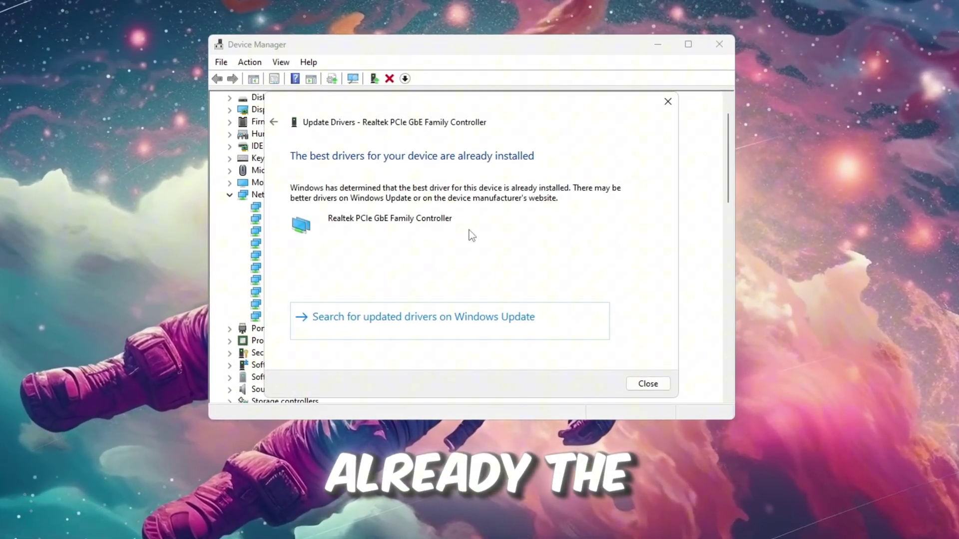
{"action": "left_click", "coordinate": [649, 386]}
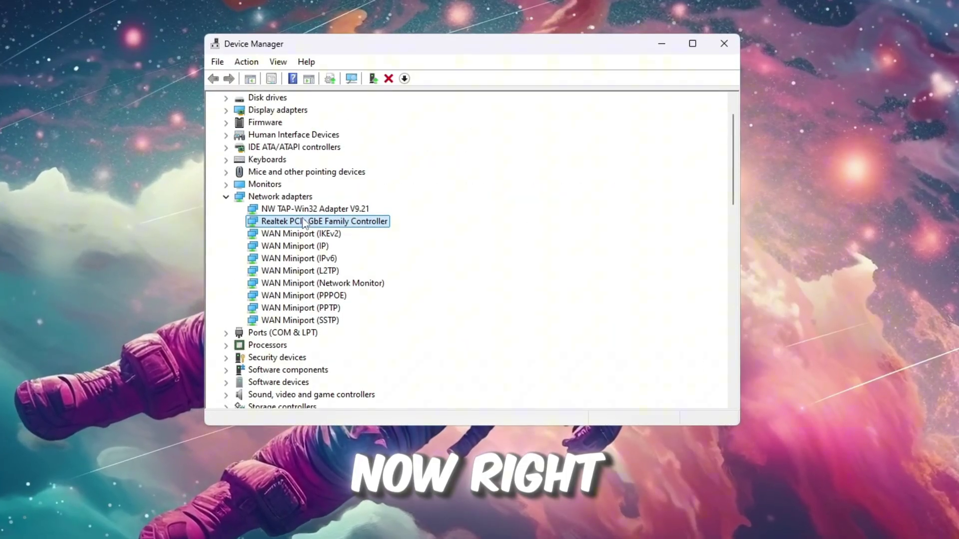
Set the Realtek PCIe GbE controller's Speed & Duplex property to Auto Negotiation.
{"action": "right_click", "coordinate": [321, 221]}
{"action": "left_click", "coordinate": [359, 304]}
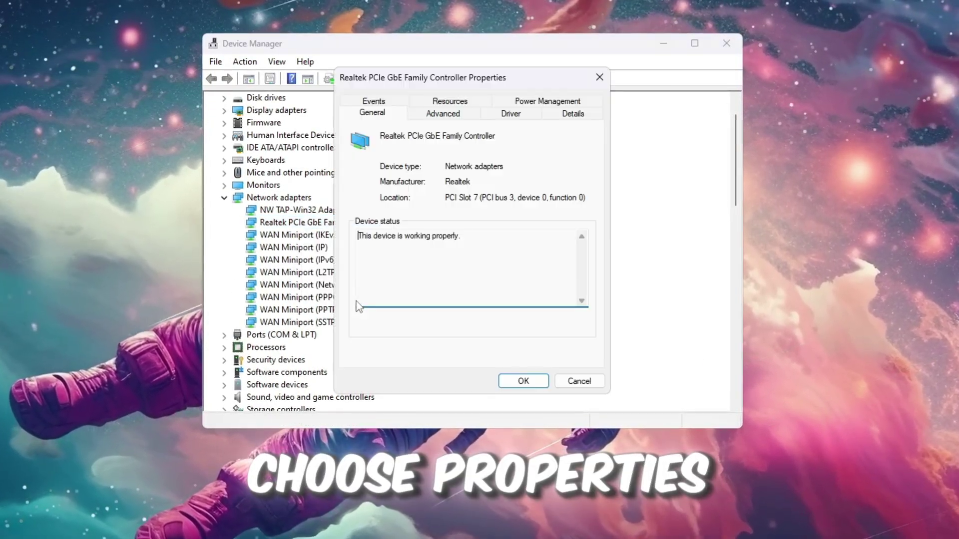
{"action": "left_click", "coordinate": [555, 101]}
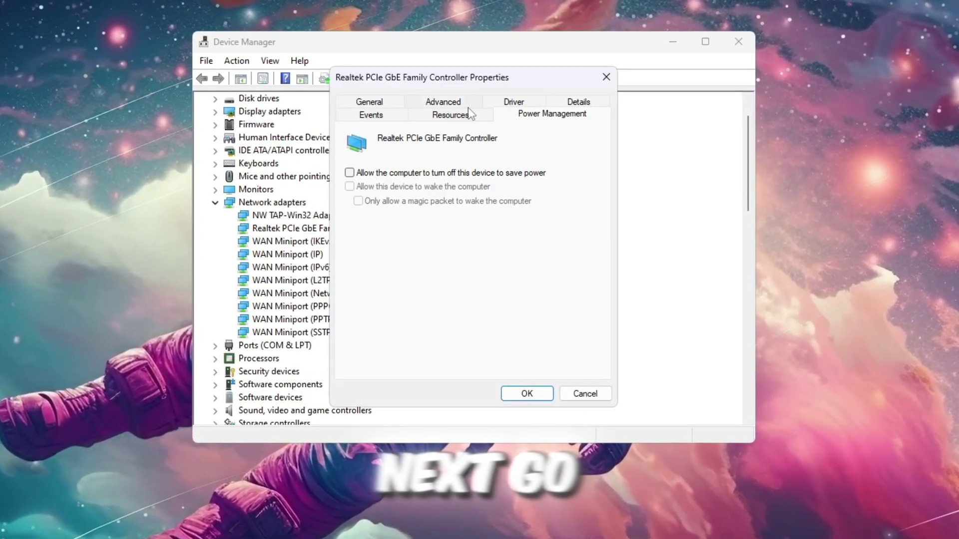
{"action": "left_click", "coordinate": [450, 103]}
{"action": "scroll", "coordinate": [398, 263], "scroll_direction": "down", "scroll_amount": 5}
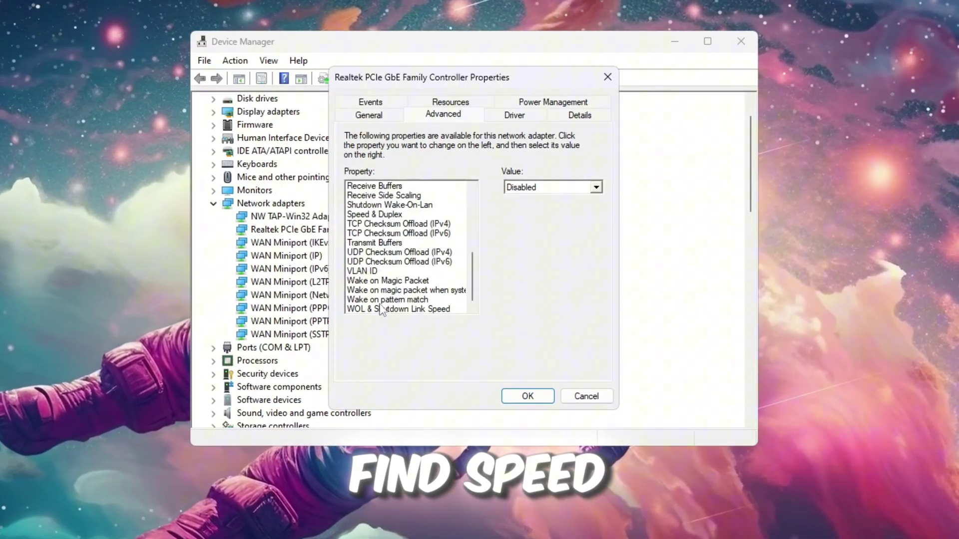
{"action": "left_click", "coordinate": [380, 216]}
{"action": "left_click", "coordinate": [597, 188]}
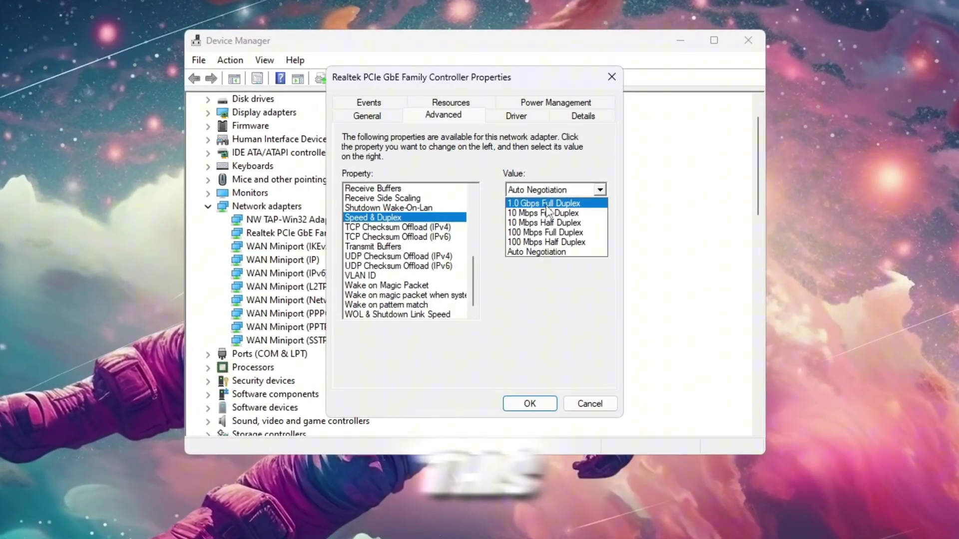
{"action": "left_click", "coordinate": [542, 252]}
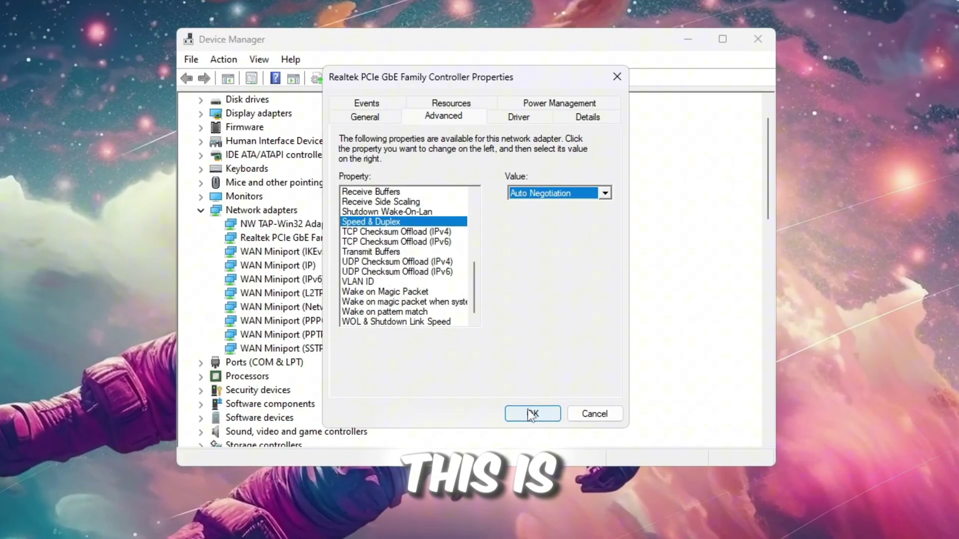
Apply the adapter properties and choose the Realtek PCIe GbE Family Controller in TCP Optimizer.
{"action": "left_click", "coordinate": [531, 412]}
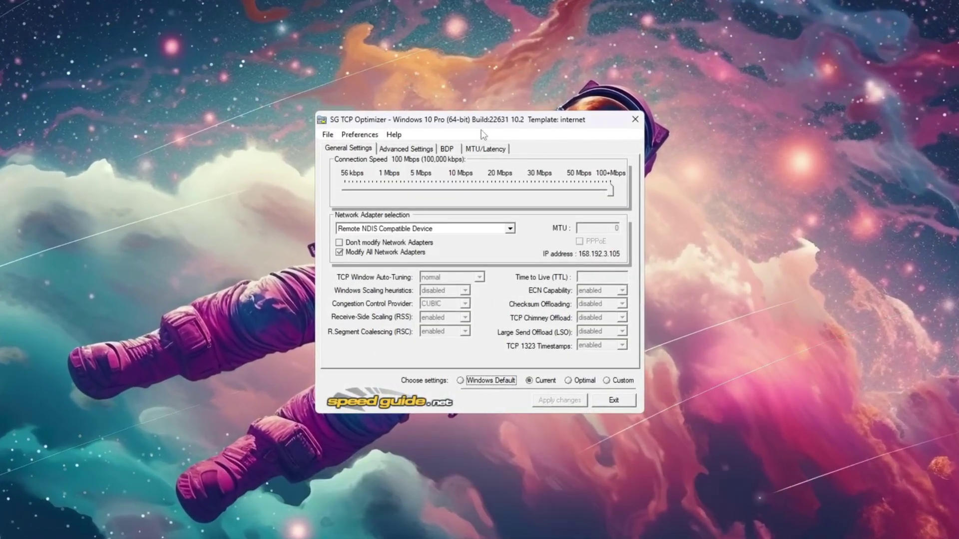
{"action": "left_click", "coordinate": [496, 187]}
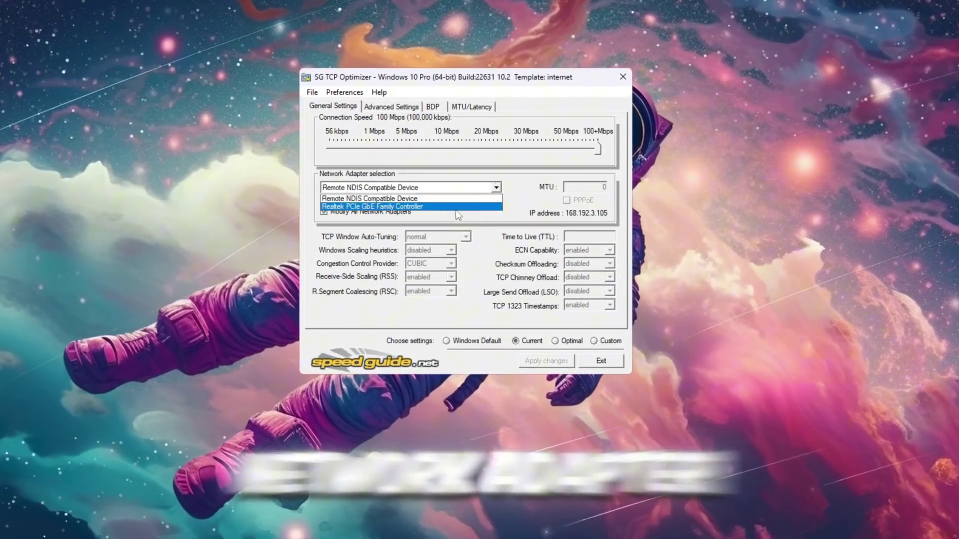
{"action": "left_click", "coordinate": [382, 207]}
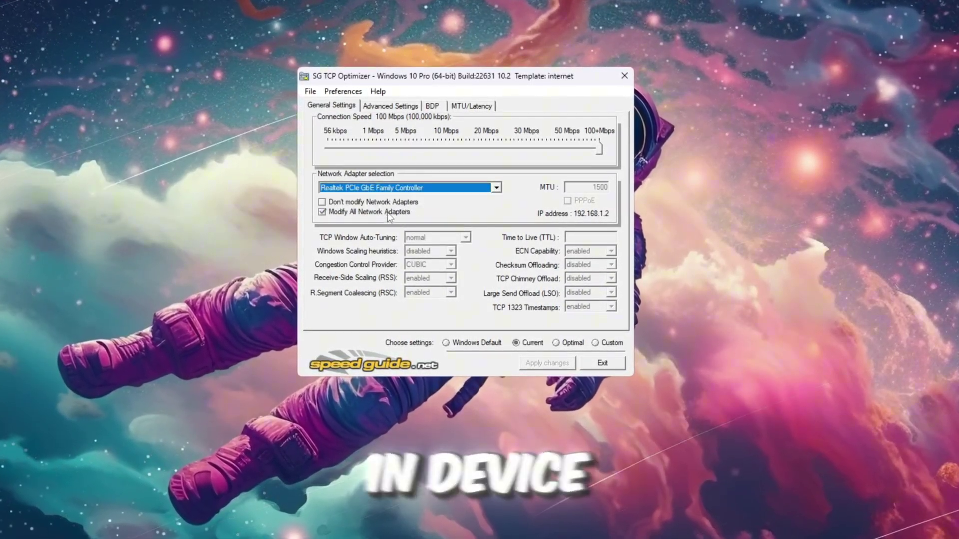
Use Custom settings at 100+ Mbps, keeping normal auto-tuning and CUBIC congestion control.
{"action": "left_click", "coordinate": [606, 344]}
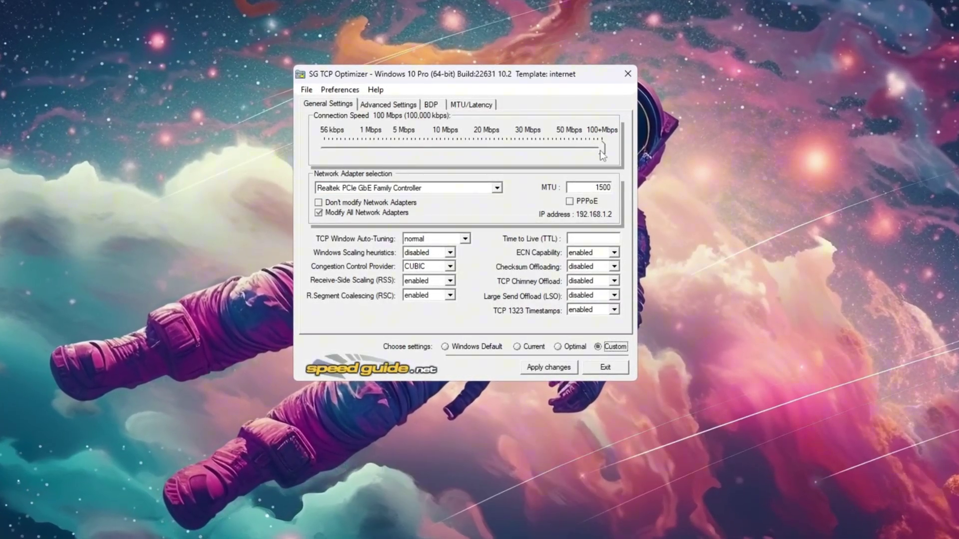
{"action": "mouse_move", "coordinate": [601, 148]}
{"action": "left_mouse_down"}
{"action": "mouse_move", "coordinate": [419, 157]}
{"action": "mouse_move", "coordinate": [601, 150]}
{"action": "left_mouse_up"}
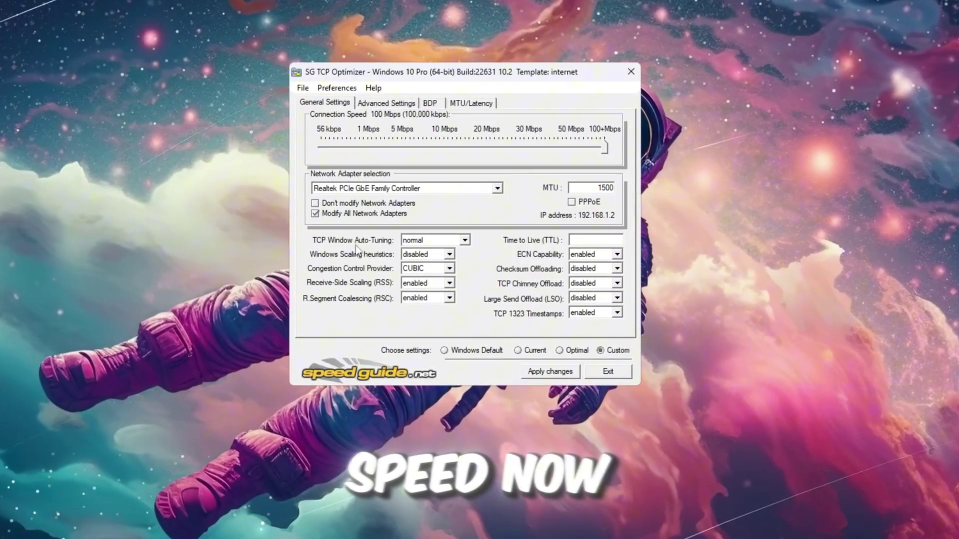
{"action": "left_click", "coordinate": [438, 241]}
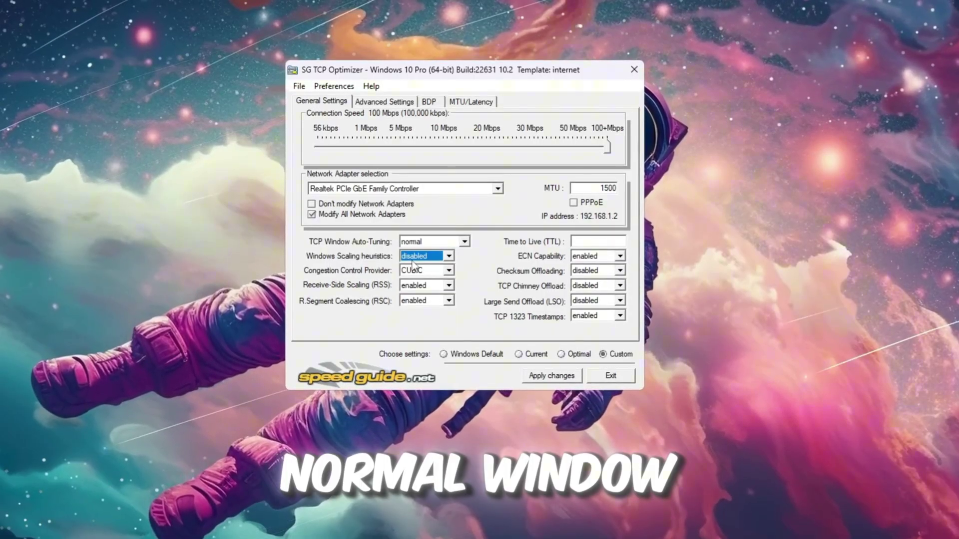
{"action": "left_click", "coordinate": [429, 271]}
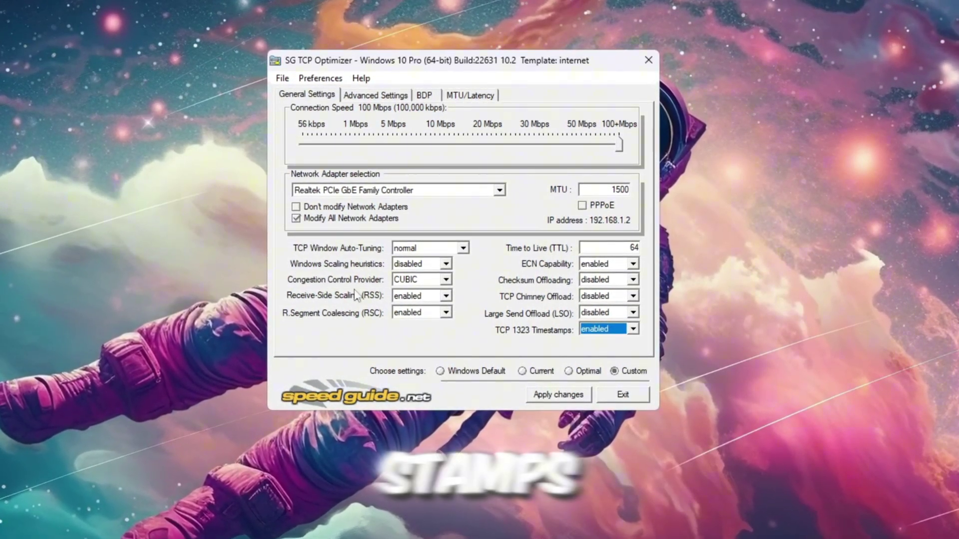
On Advanced Settings, step through the MaxConnectionsPerServer and priority values.
{"action": "left_click", "coordinate": [363, 94]}
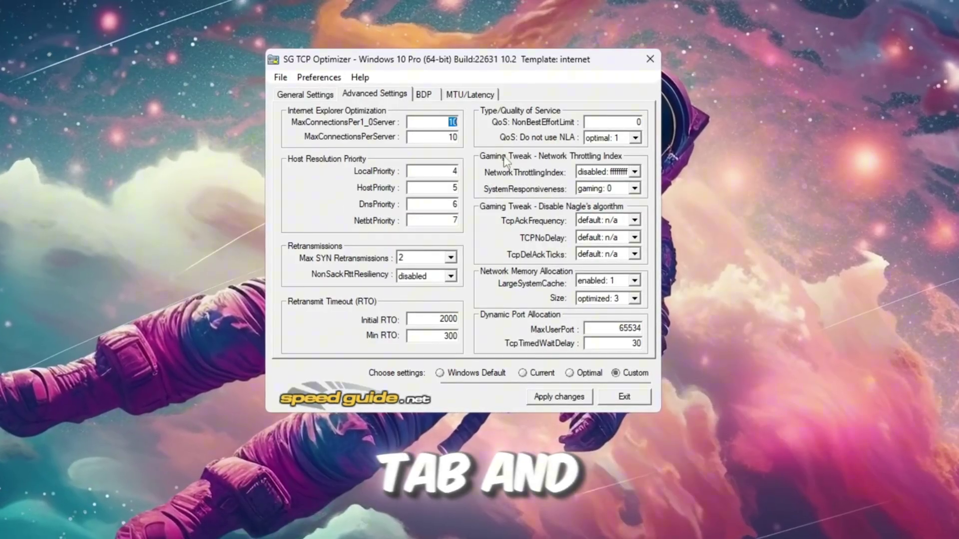
{"action": "left_click", "coordinate": [452, 137]}
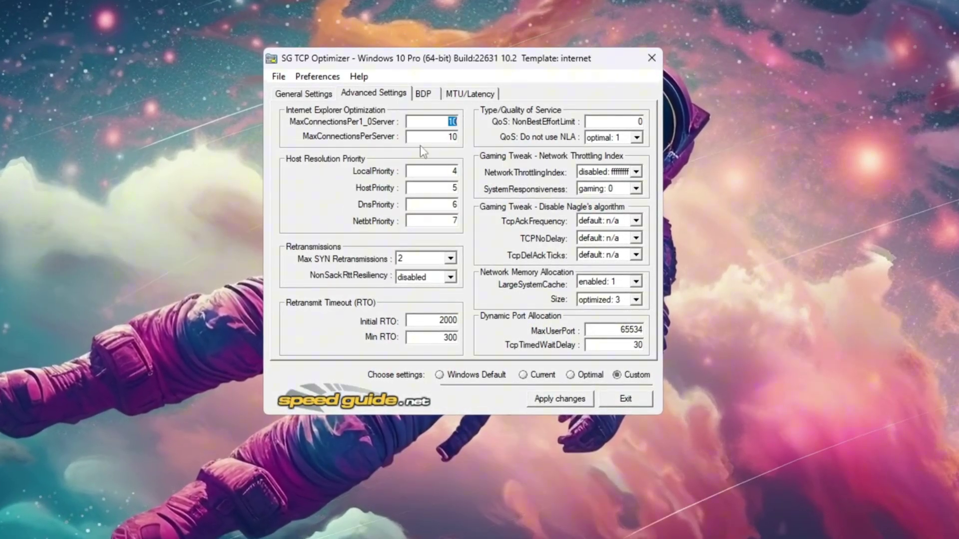
{"action": "key", "text": "Tab"}
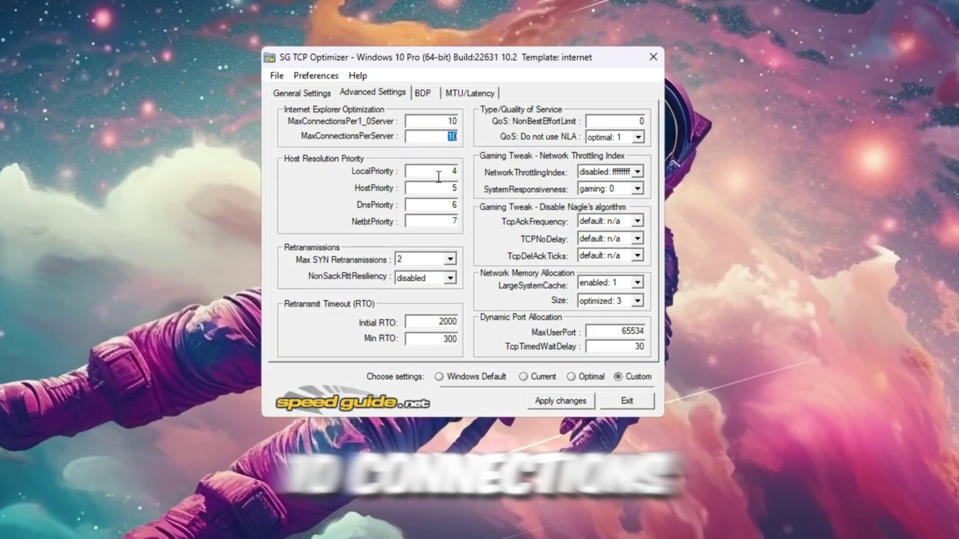
{"action": "key", "text": "Tab"}
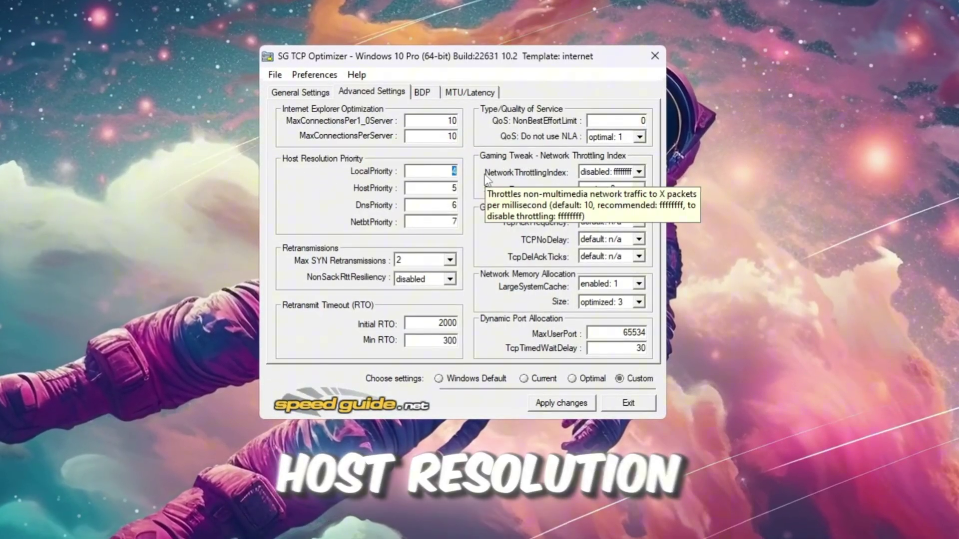
{"action": "key", "text": "Tab"}
{"action": "key", "text": "Tab"}
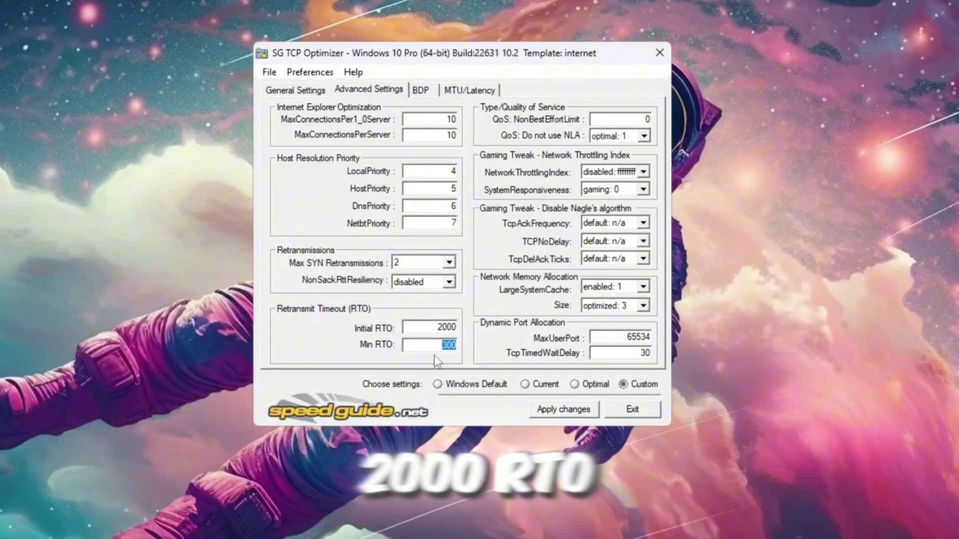
Keep NetworkThrottlingIndex disabled and check the SystemResponsiveness and TcpAckFrequency settings.
{"action": "left_click", "coordinate": [643, 171]}
{"action": "left_click", "coordinate": [611, 223]}
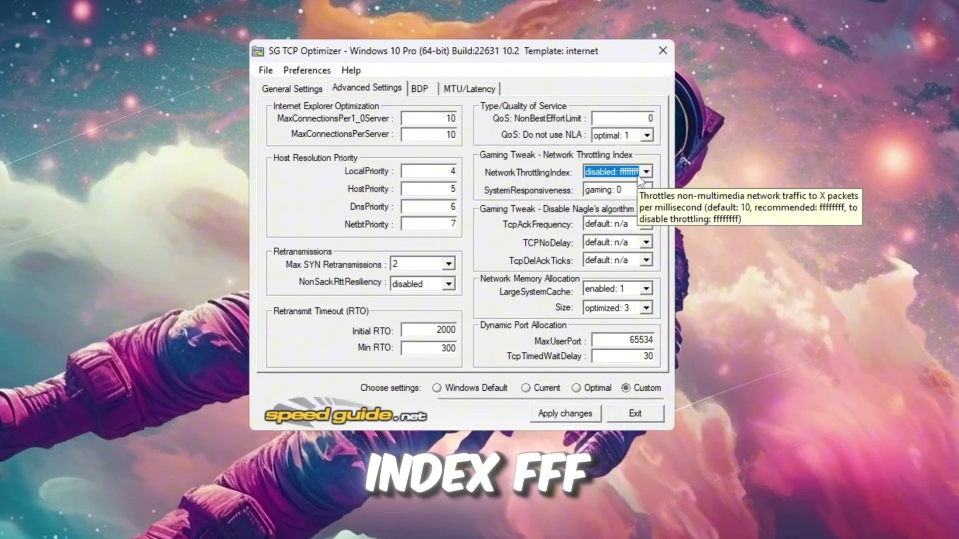
{"action": "left_click", "coordinate": [625, 191]}
{"action": "left_click", "coordinate": [611, 217]}
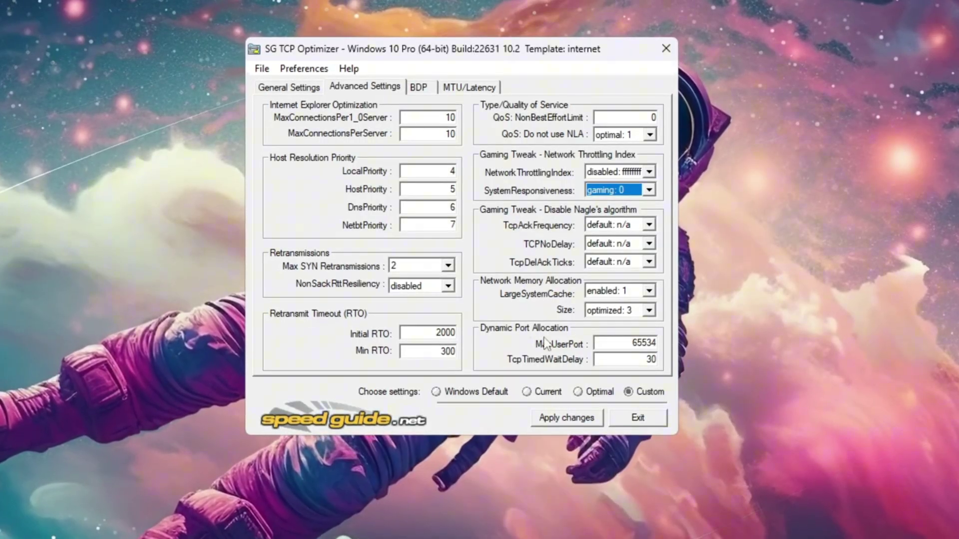
{"action": "left_click", "coordinate": [622, 224]}
{"action": "left_click", "coordinate": [606, 225]}
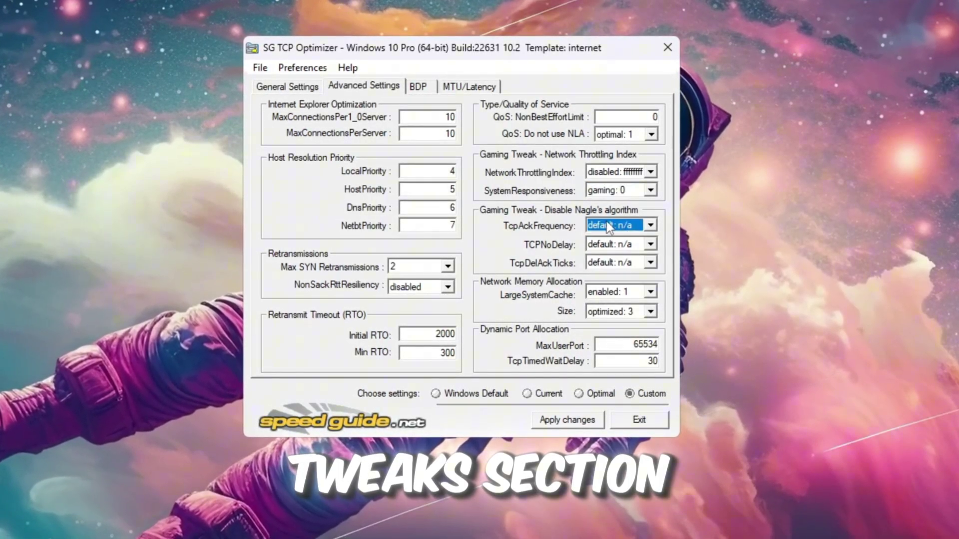
Keep LargeSystemCache enabled with optimized Size, MaxUserPort 65534 and TcpTimedWaitDelay 30.
{"action": "left_click", "coordinate": [626, 292]}
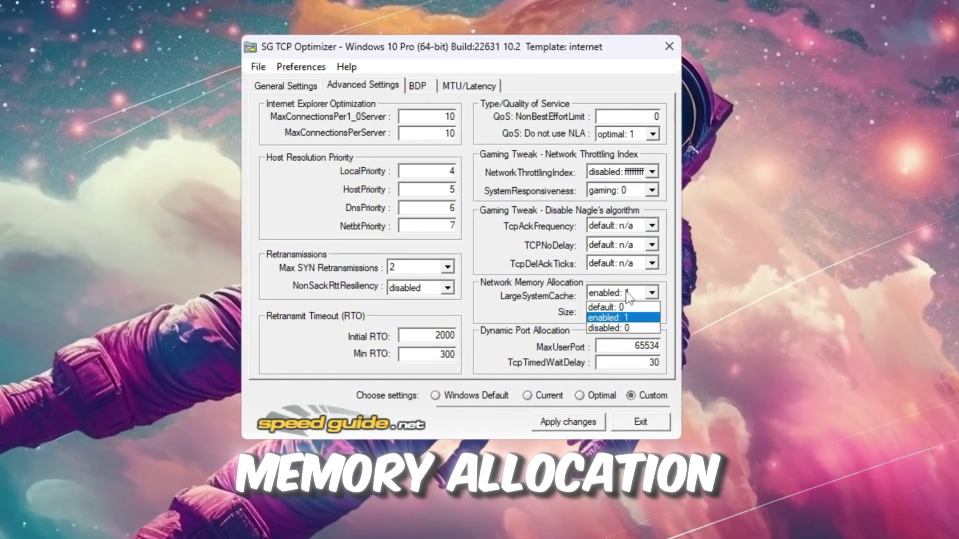
{"action": "left_click", "coordinate": [614, 319]}
{"action": "left_click", "coordinate": [613, 315]}
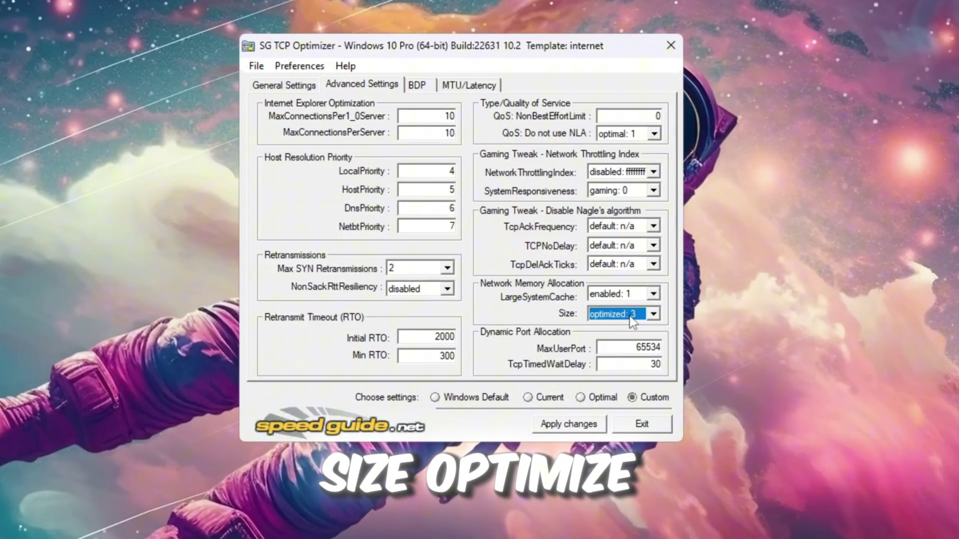
{"action": "double_click", "coordinate": [625, 349]}
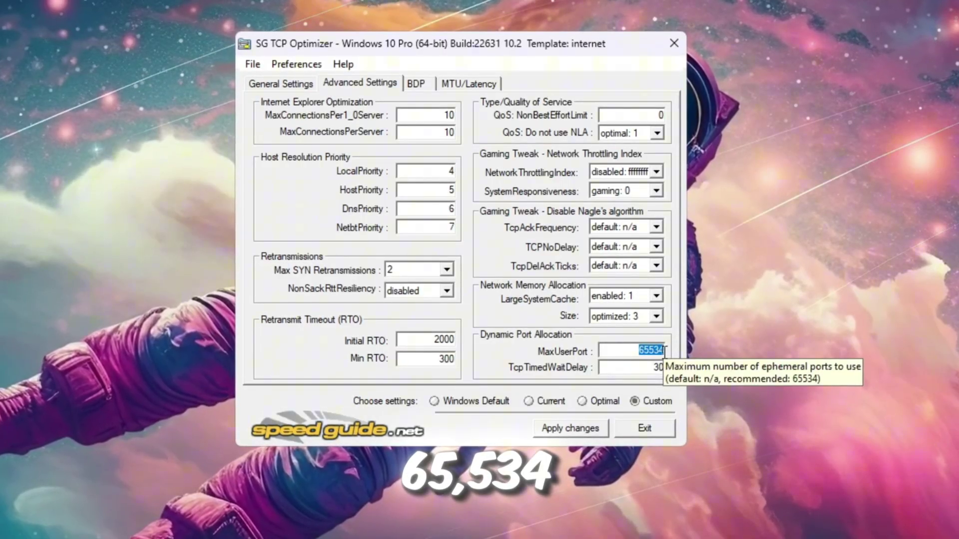
{"action": "key", "text": "Tab"}
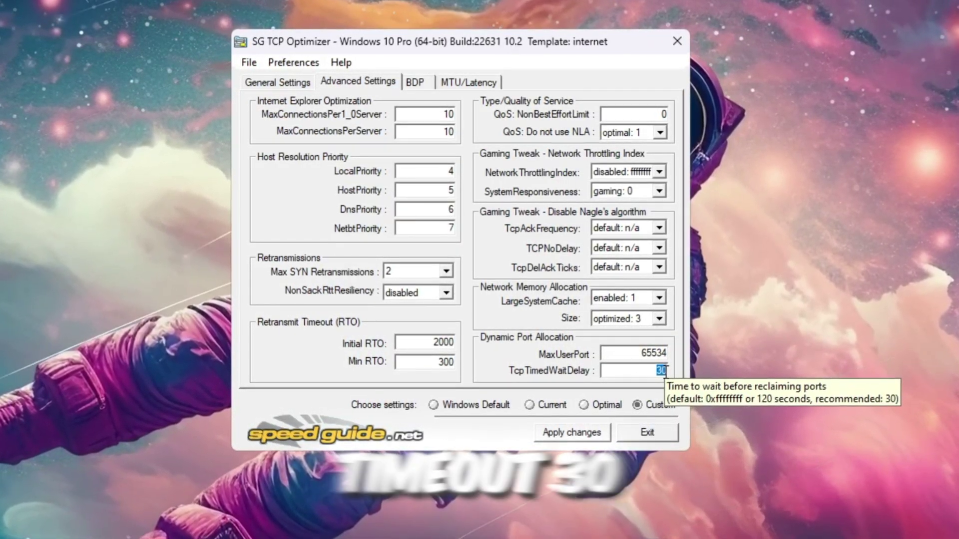
Apply the TCP Optimizer changes and review their old, new and default values.
{"action": "left_click", "coordinate": [572, 434]}
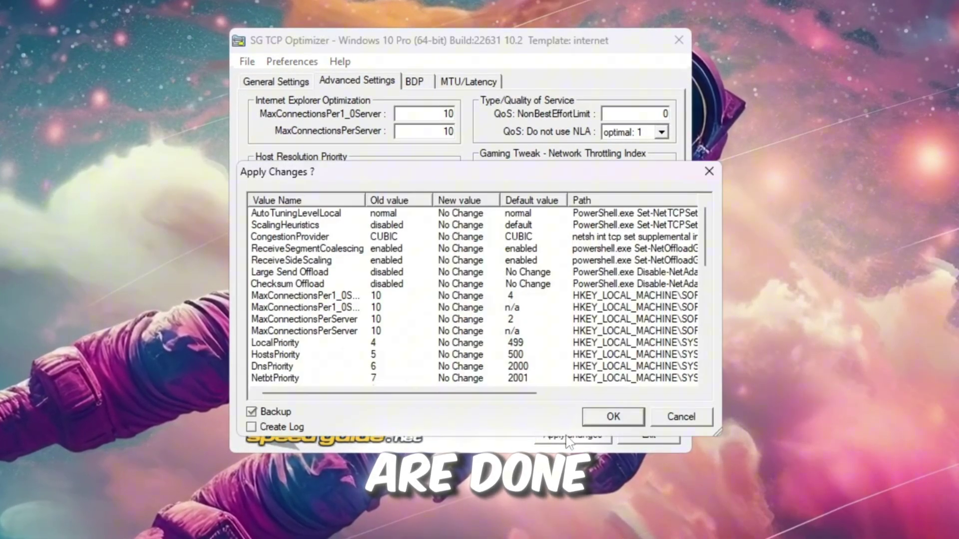
{"action": "scroll", "coordinate": [375, 300], "scroll_direction": "down", "scroll_amount": 4}
{"action": "scroll", "coordinate": [374, 301], "scroll_direction": "down", "scroll_amount": 6}
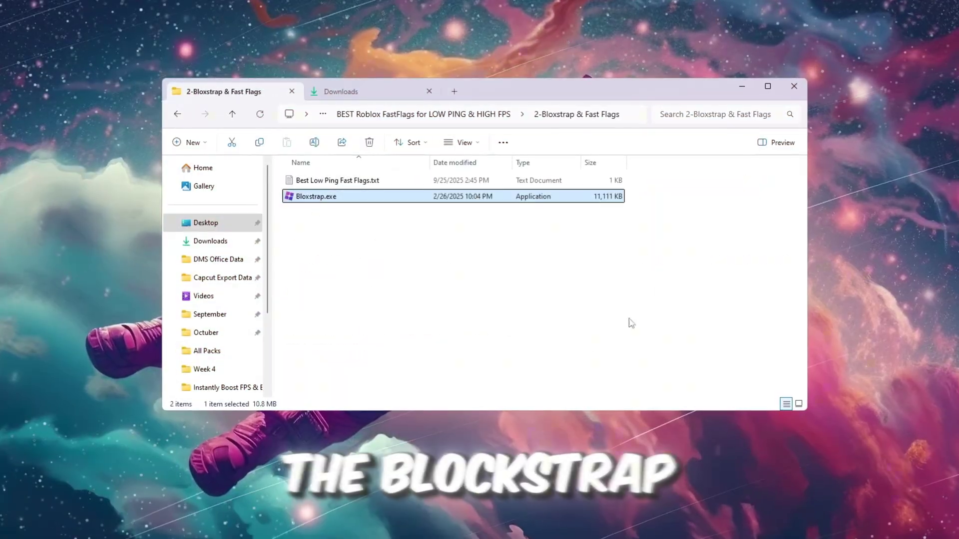
Select the Best Low Ping Fast Flags file, then Bloxstrap.exe, in the Bloxstrap & Fast Flags folder.
{"action": "left_click", "coordinate": [364, 181]}
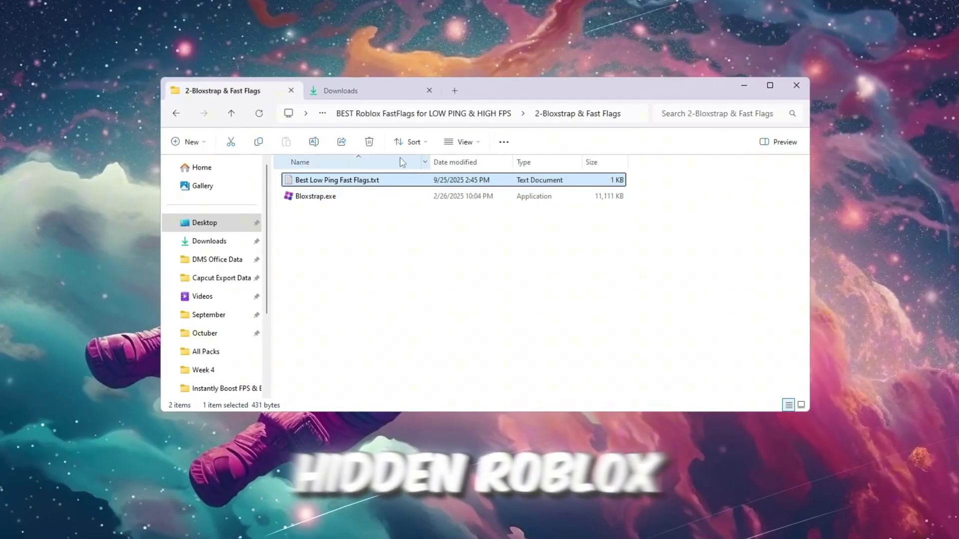
{"action": "scroll", "coordinate": [491, 278], "scroll_direction": "up", "scroll_amount": 2, "text": "ctrl"}
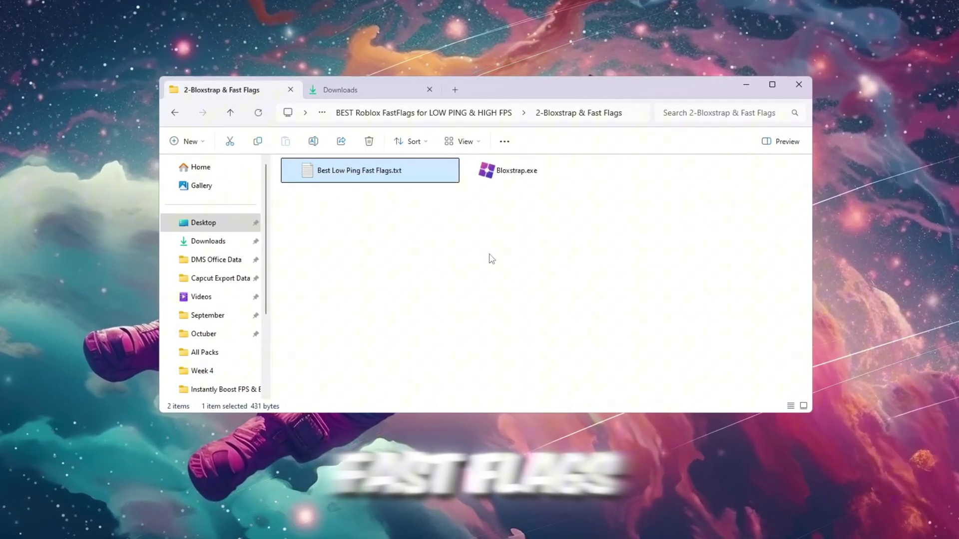
{"action": "scroll", "coordinate": [487, 260], "scroll_direction": "up", "scroll_amount": 2, "text": "ctrl"}
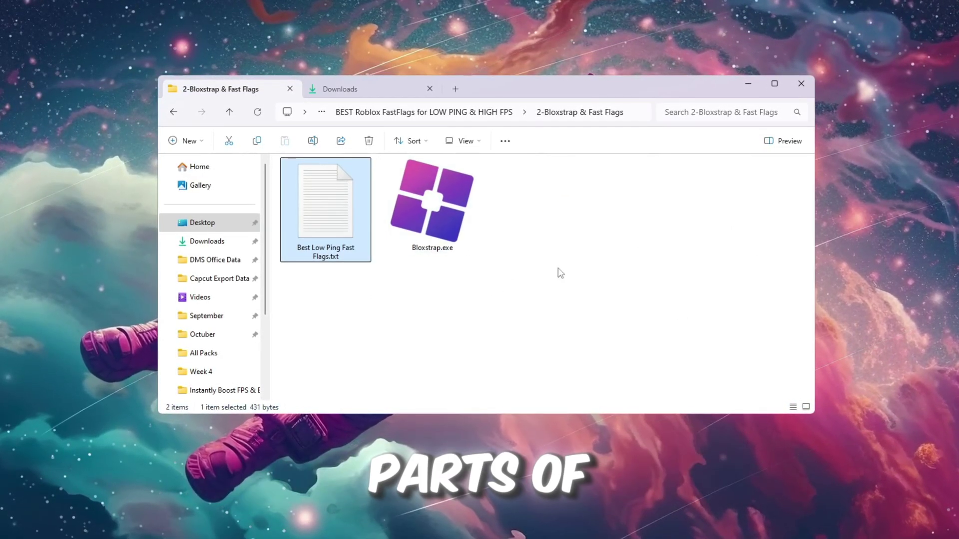
{"action": "left_click", "coordinate": [449, 241]}
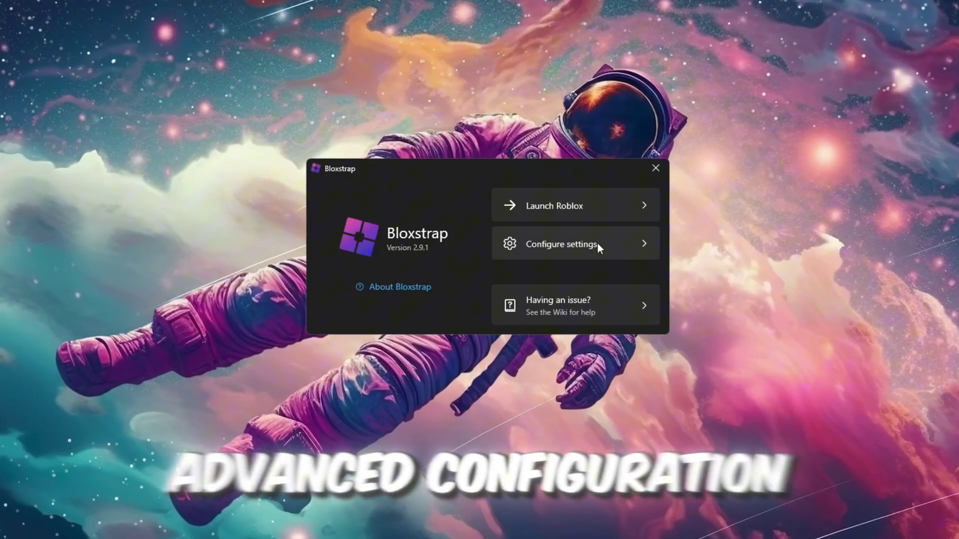
Open Bloxstrap's settings and go through Engine Settings to the empty Fast Flag Editor.
{"action": "left_click", "coordinate": [597, 243]}
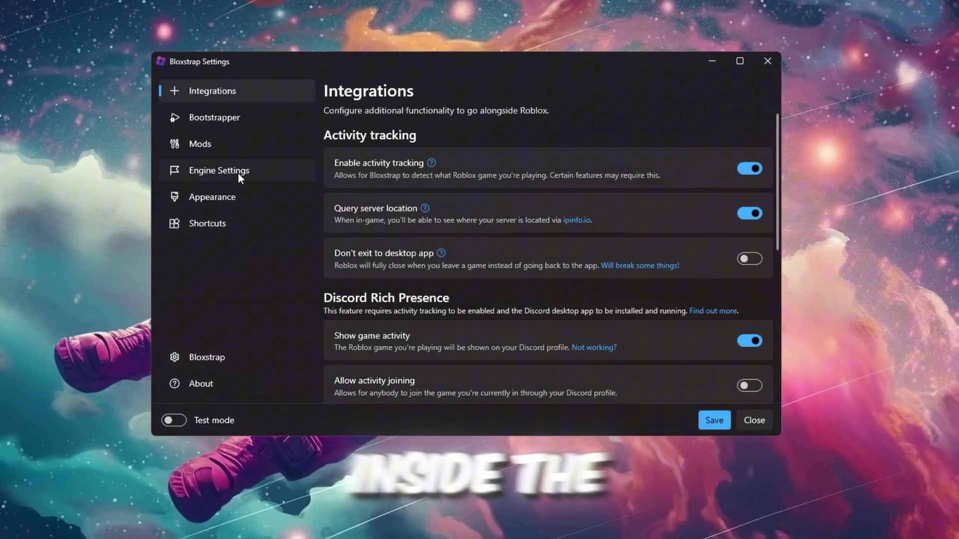
{"action": "left_click", "coordinate": [238, 173]}
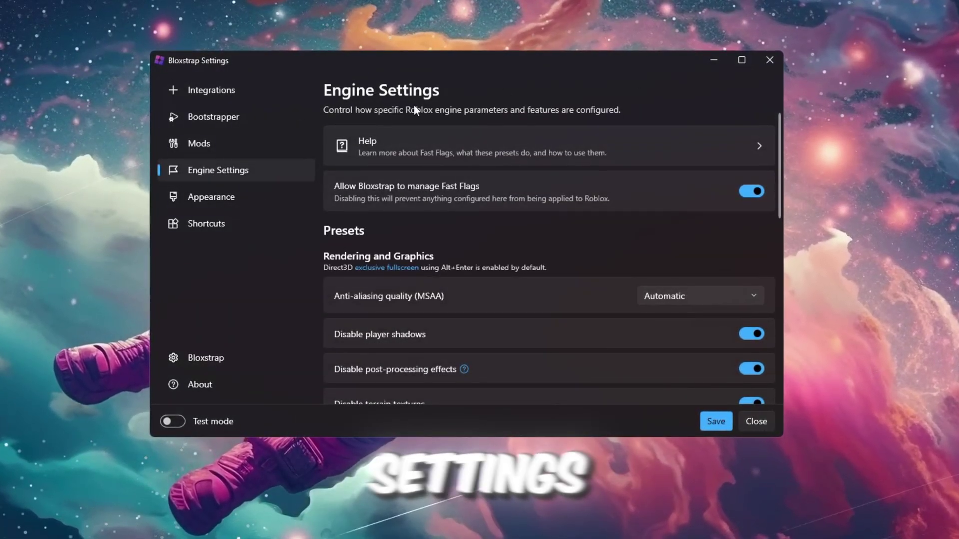
{"action": "scroll", "coordinate": [443, 253], "scroll_direction": "down", "scroll_amount": 2}
{"action": "scroll", "coordinate": [455, 269], "scroll_direction": "down", "scroll_amount": 3}
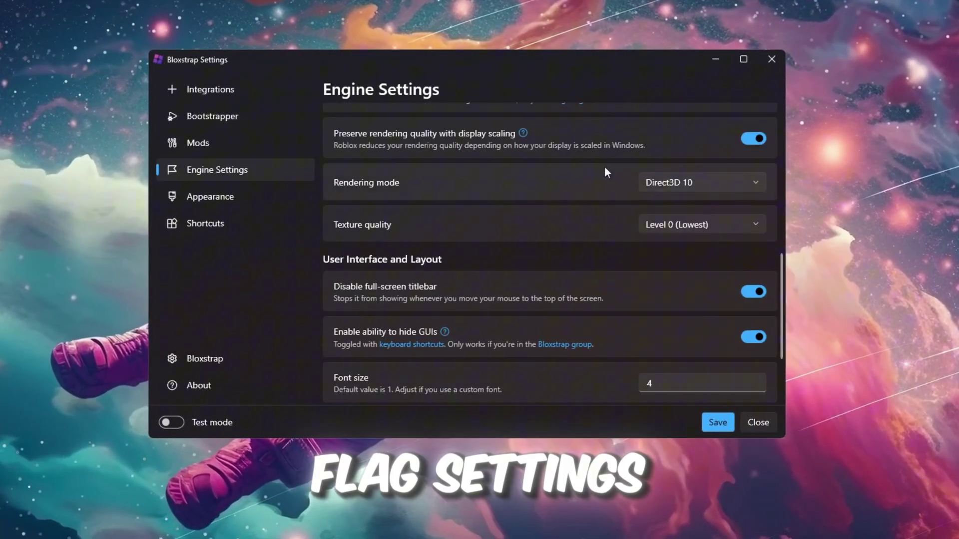
{"action": "scroll", "coordinate": [544, 299], "scroll_direction": "down", "scroll_amount": 2}
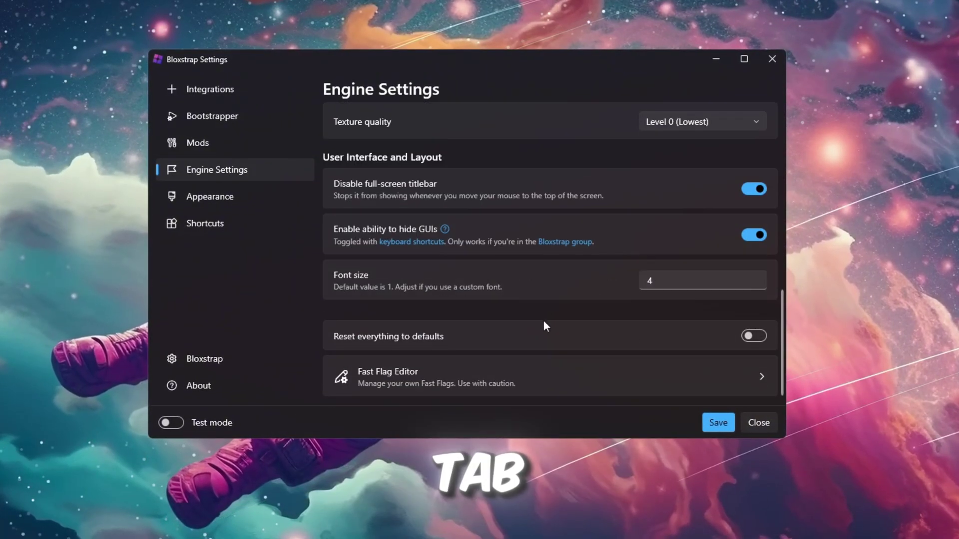
{"action": "left_click", "coordinate": [398, 391]}
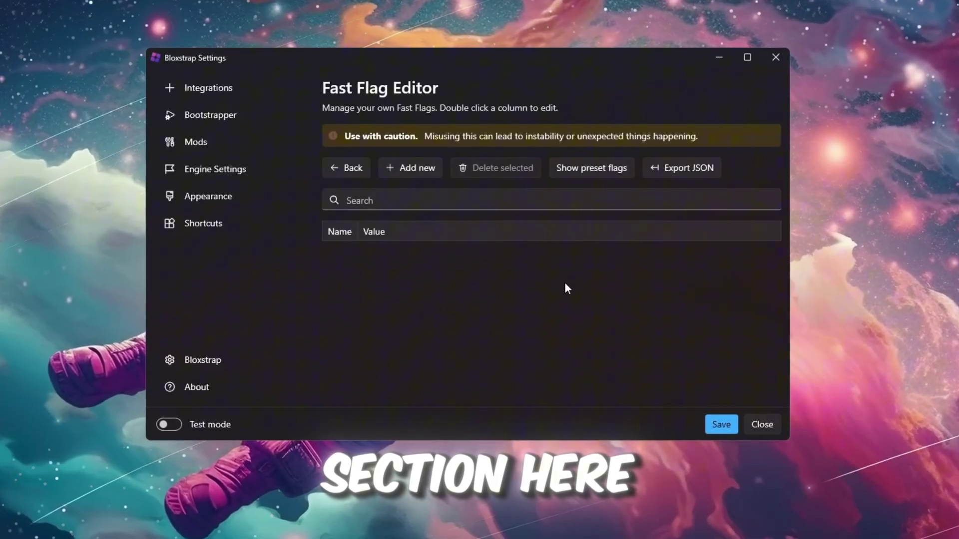
Start adding new fast flags and choose the Import JSON option.
{"action": "left_click", "coordinate": [421, 171]}
{"action": "left_click", "coordinate": [514, 200]}
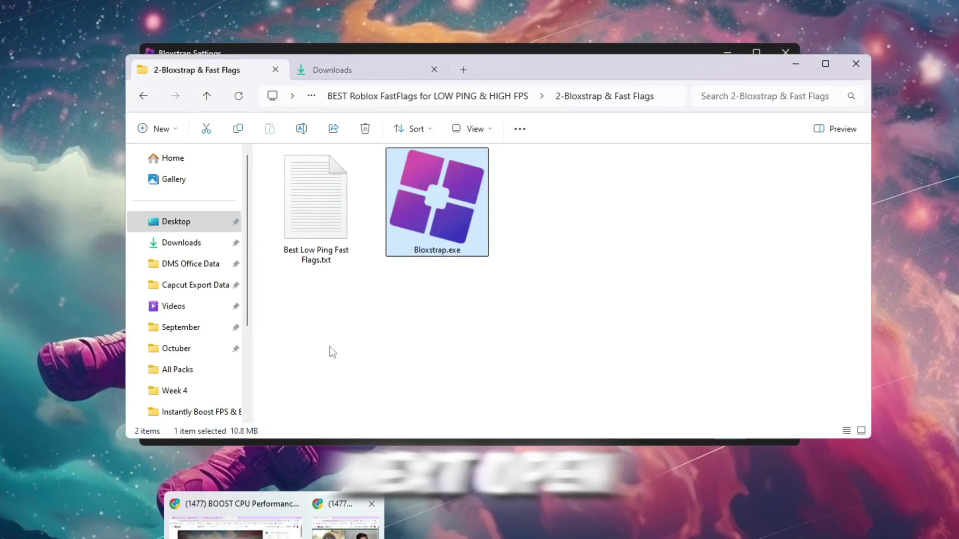
Open Best Low Ping Fast Flags.txt in Notepad and copy all its text.
{"action": "left_click", "coordinate": [304, 238]}
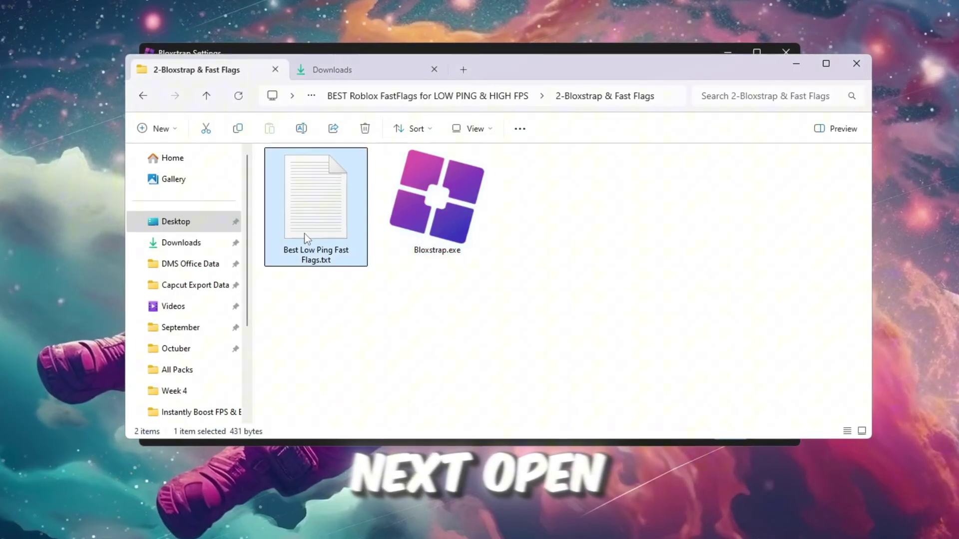
{"action": "double_click", "coordinate": [304, 238]}
{"action": "key", "text": "ctrl+a"}
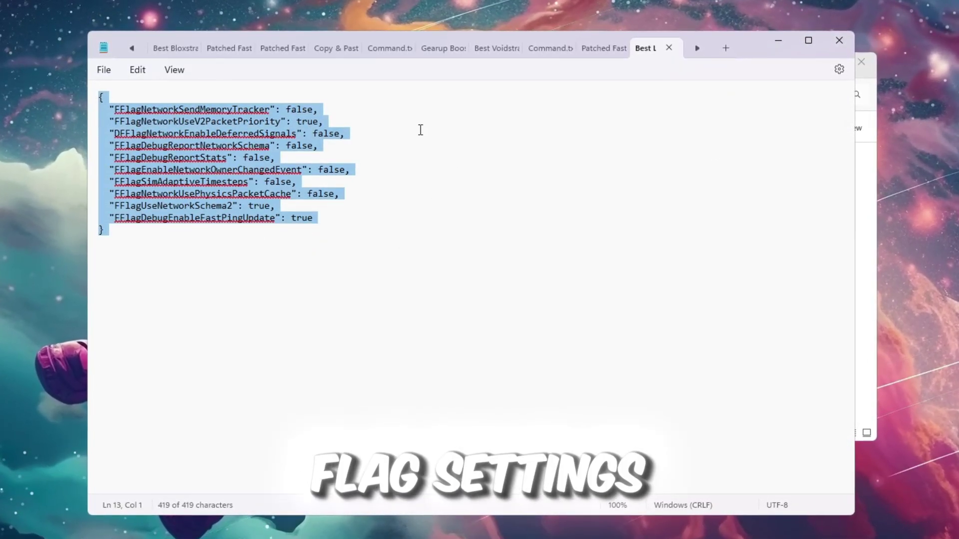
{"action": "right_click", "coordinate": [161, 142]}
{"action": "left_click", "coordinate": [196, 208]}
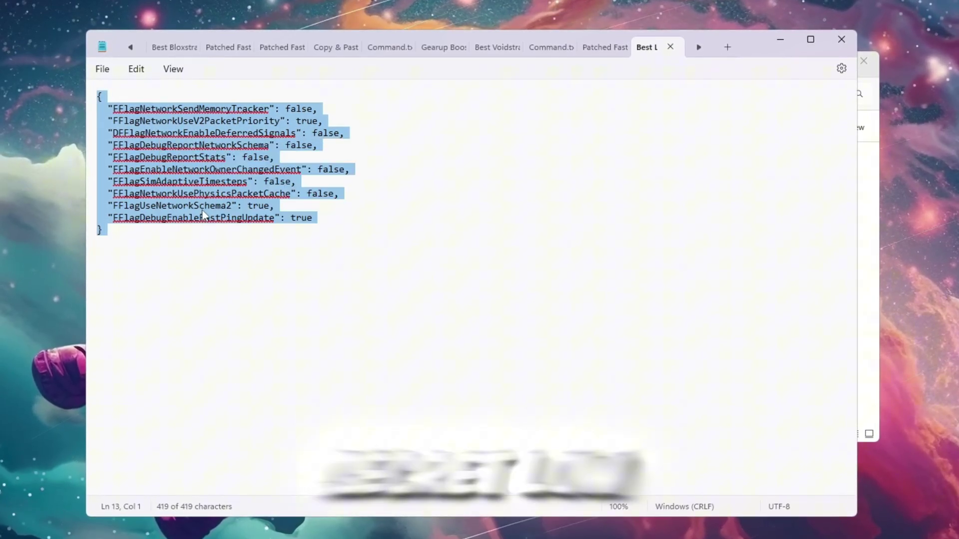
Recopy all the flags text and paste it into Bloxstrap's JSON import box.
{"action": "left_click", "coordinate": [386, 249]}
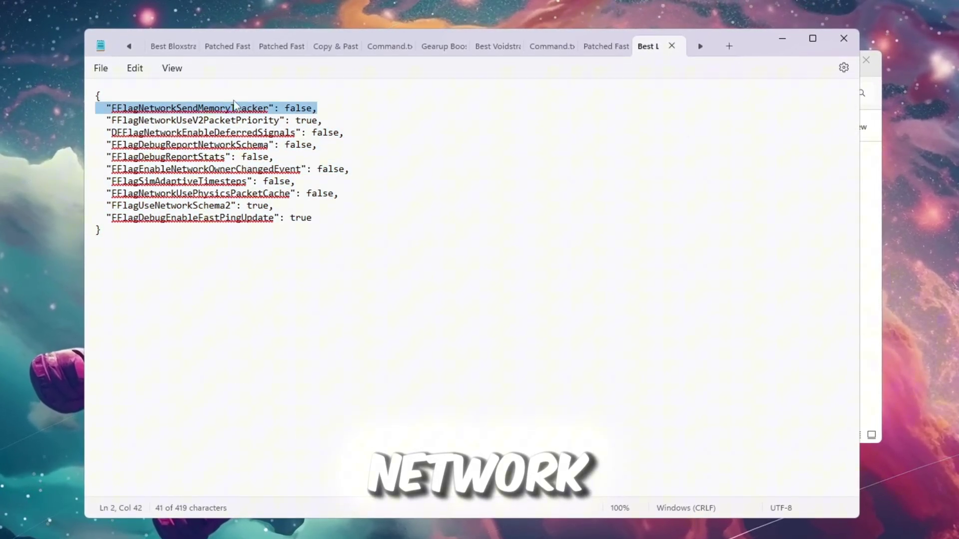
{"action": "left_click_drag", "start_coordinate": [326, 120], "coordinate": [100, 133]}
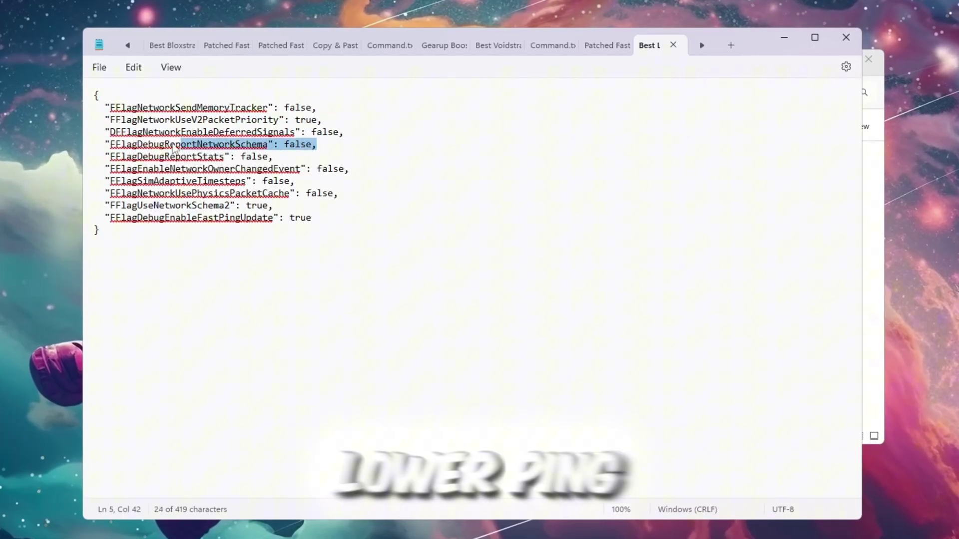
{"action": "key", "text": "ctrl+a"}
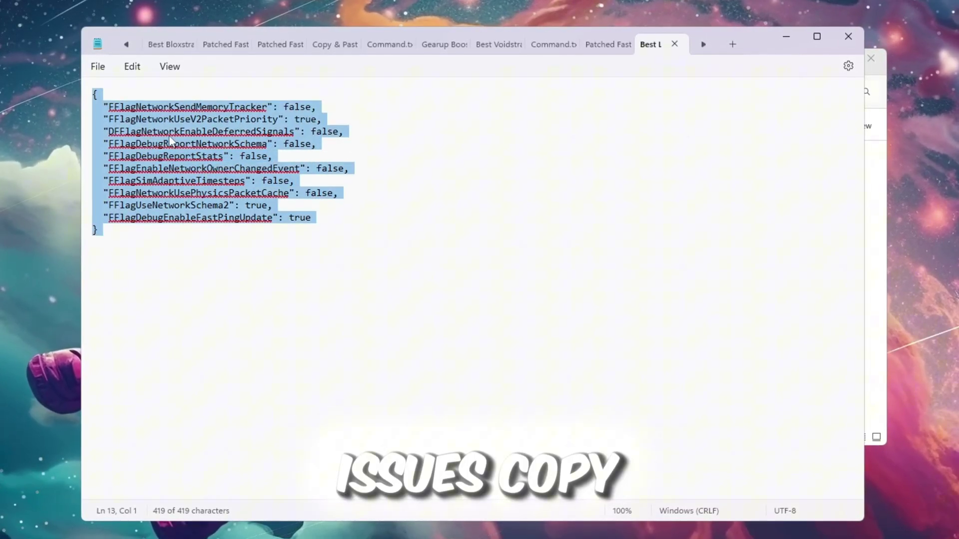
{"action": "right_click", "coordinate": [180, 143]}
{"action": "left_click", "coordinate": [225, 209]}
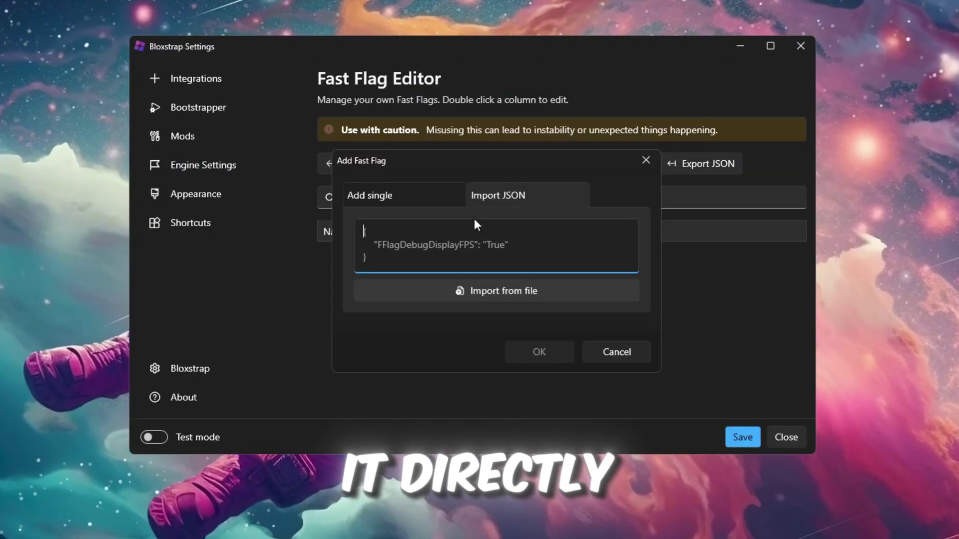
{"action": "key", "text": "ctrl+v"}
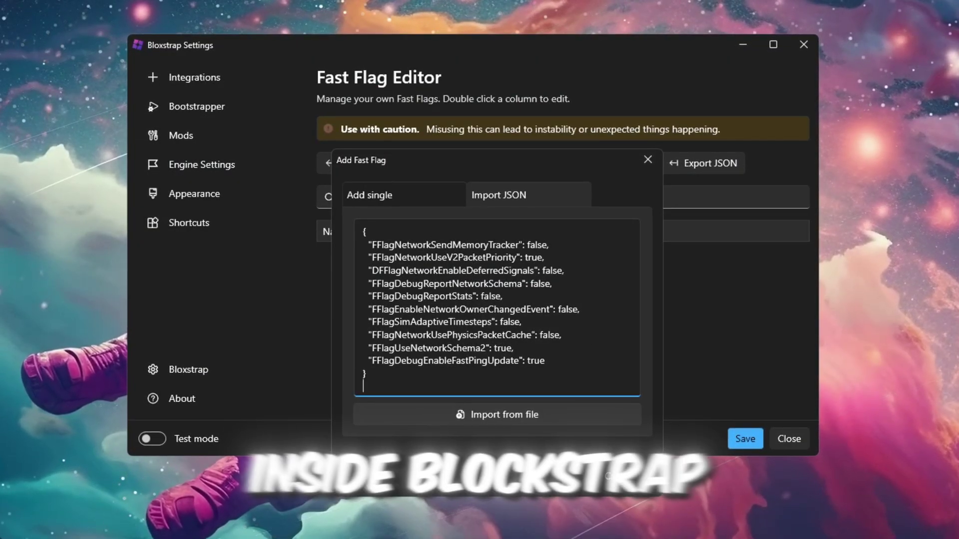
Import the ten pasted network fast flags into the Bloxstrap editor and save the settings.
{"action": "left_click", "coordinate": [560, 479]}
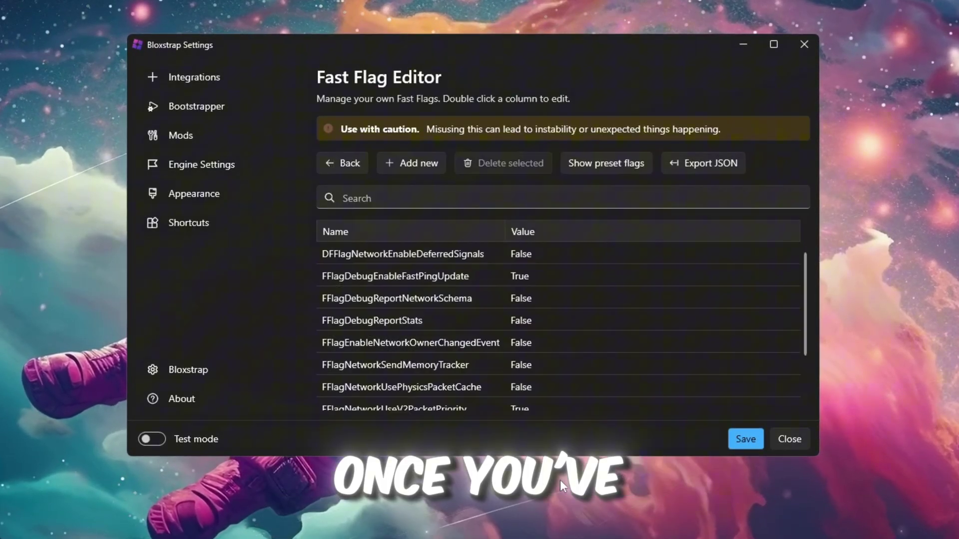
{"action": "scroll", "coordinate": [574, 352], "scroll_direction": "down", "scroll_amount": 3}
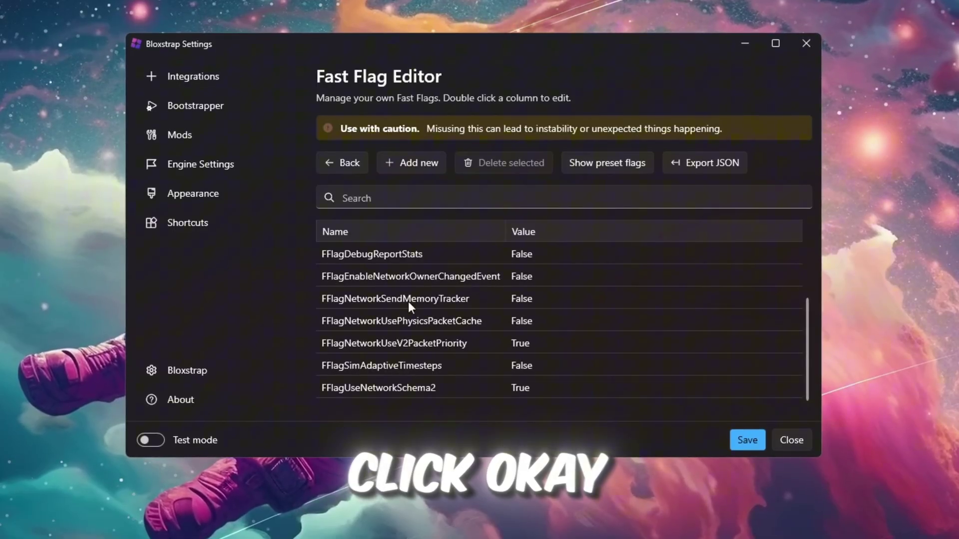
{"action": "scroll", "coordinate": [546, 332], "scroll_direction": "up", "scroll_amount": 2}
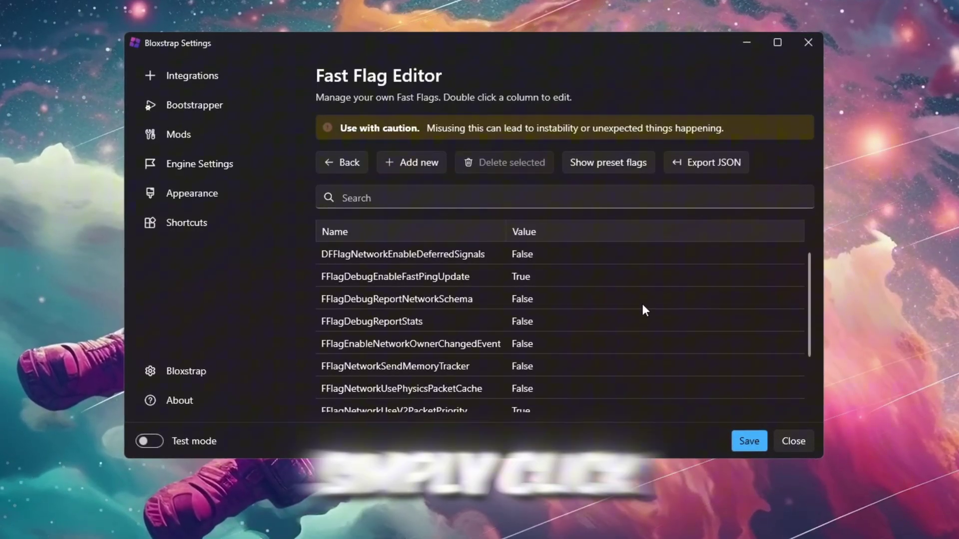
{"action": "left_click", "coordinate": [756, 449]}
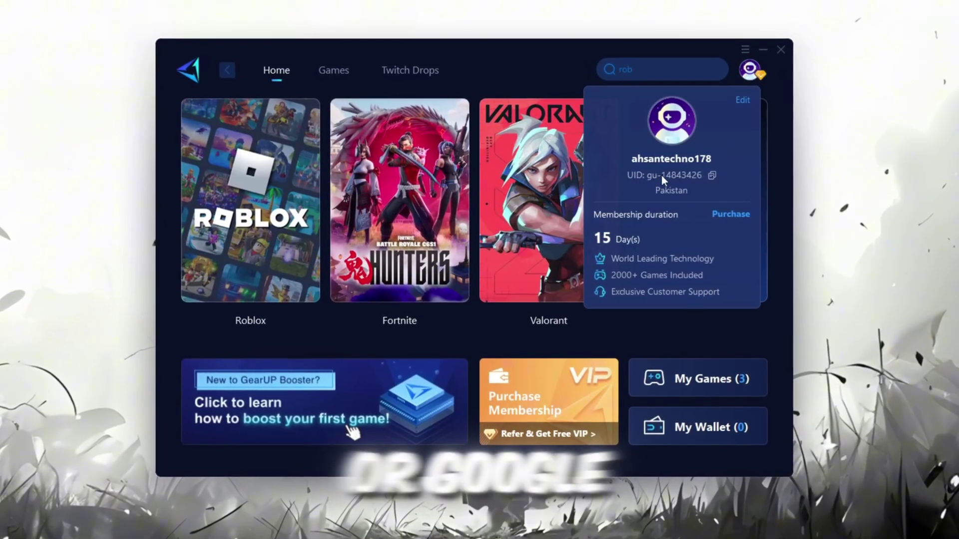
{"action": "mouse_move", "coordinate": [407, 199]}
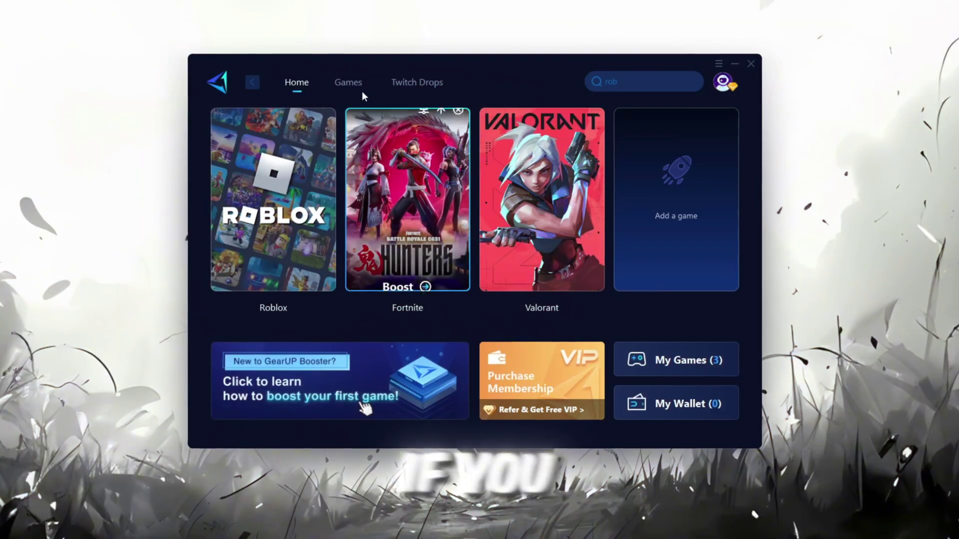
Browse the GearUP games catalogue, return to Home, and start boosting Roblox.
{"action": "left_click", "coordinate": [352, 81]}
{"action": "scroll", "coordinate": [380, 144], "scroll_direction": "down", "scroll_amount": 3}
{"action": "scroll", "coordinate": [464, 262], "scroll_direction": "down", "scroll_amount": 3}
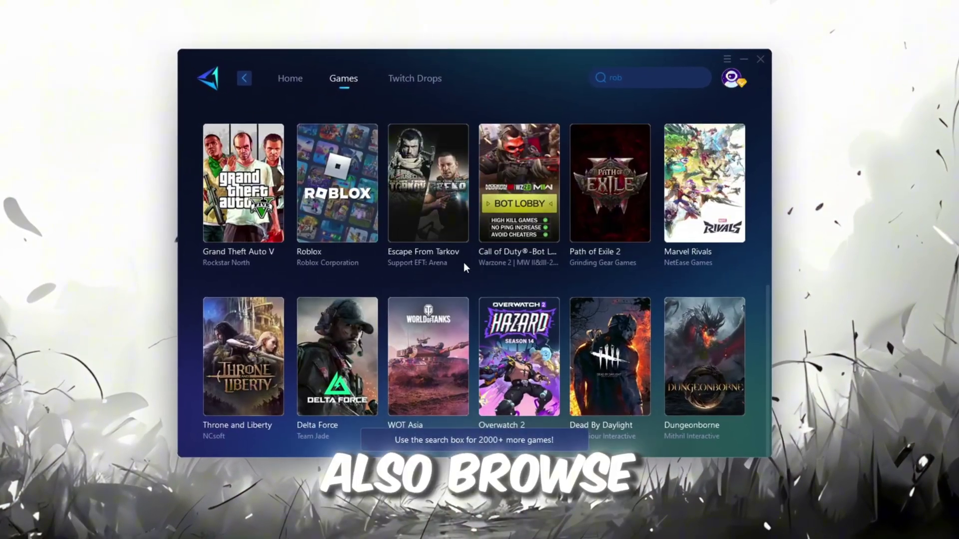
{"action": "scroll", "coordinate": [465, 269], "scroll_direction": "up", "scroll_amount": 5}
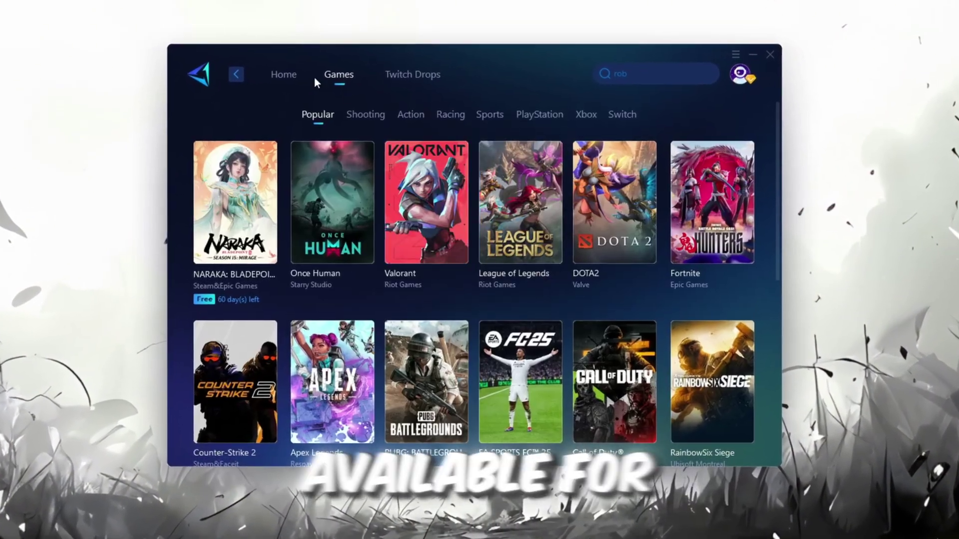
{"action": "left_click", "coordinate": [283, 75]}
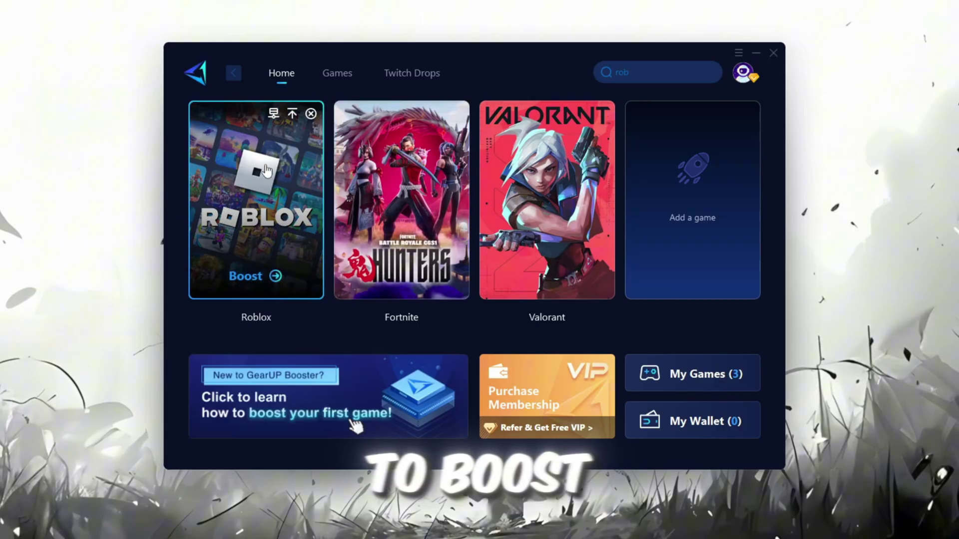
{"action": "left_click", "coordinate": [255, 280]}
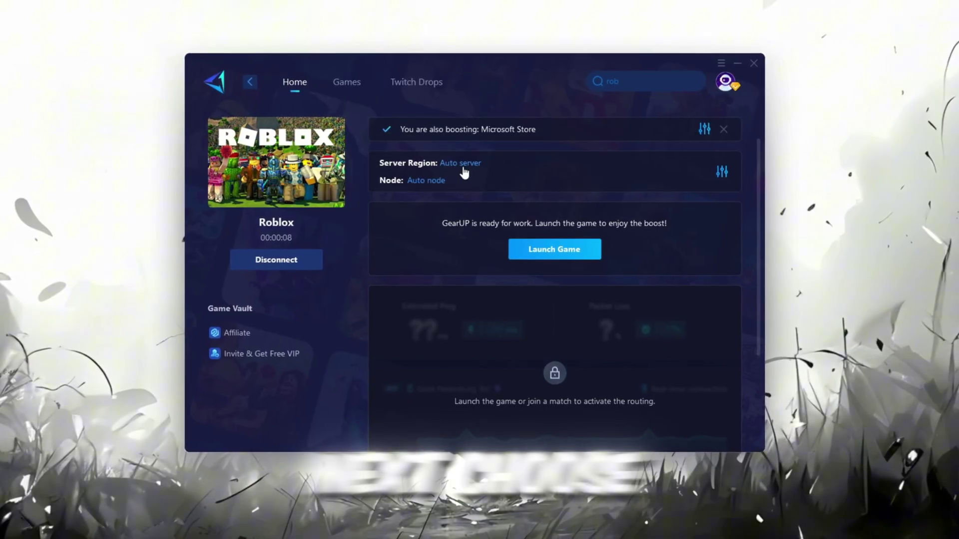
Choose a server region and a server node for the Roblox boost, confirming each.
{"action": "left_click", "coordinate": [460, 164]}
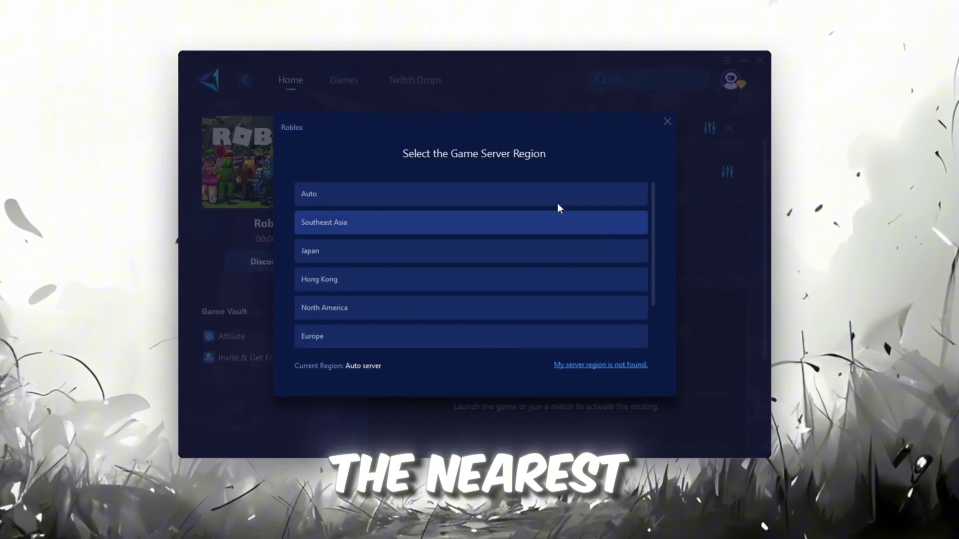
{"action": "scroll", "coordinate": [673, 262], "scroll_direction": "down", "scroll_amount": 2}
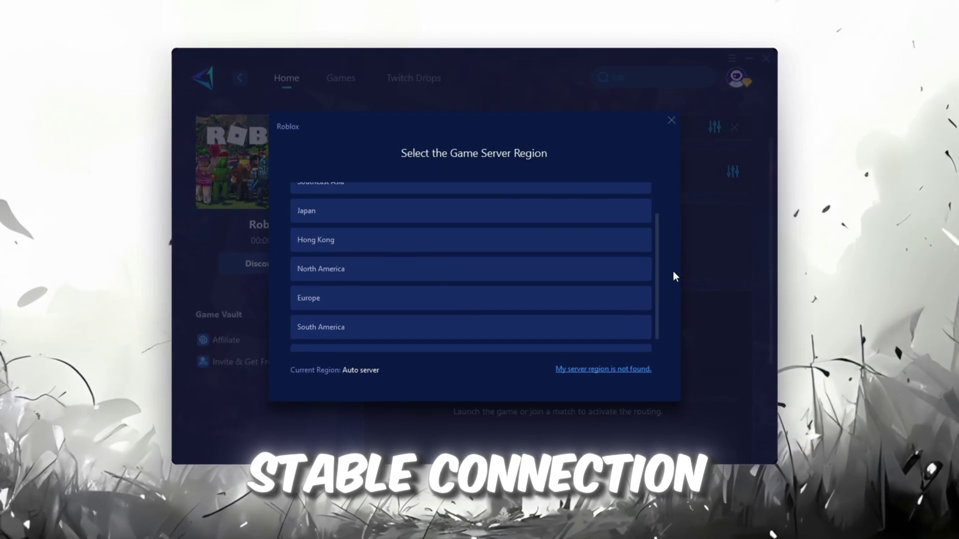
{"action": "left_click", "coordinate": [671, 120]}
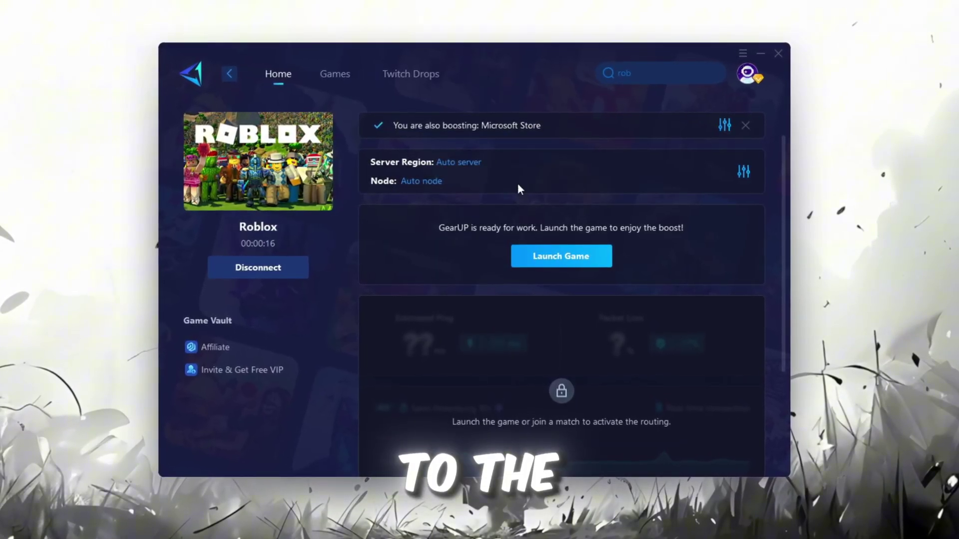
{"action": "left_click", "coordinate": [423, 181]}
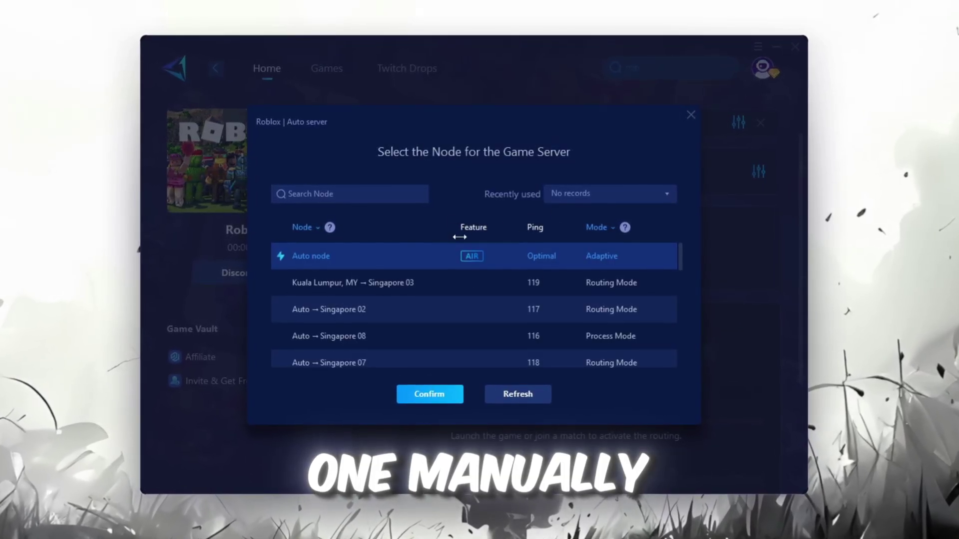
{"action": "scroll", "coordinate": [492, 299], "scroll_direction": "down", "scroll_amount": 3}
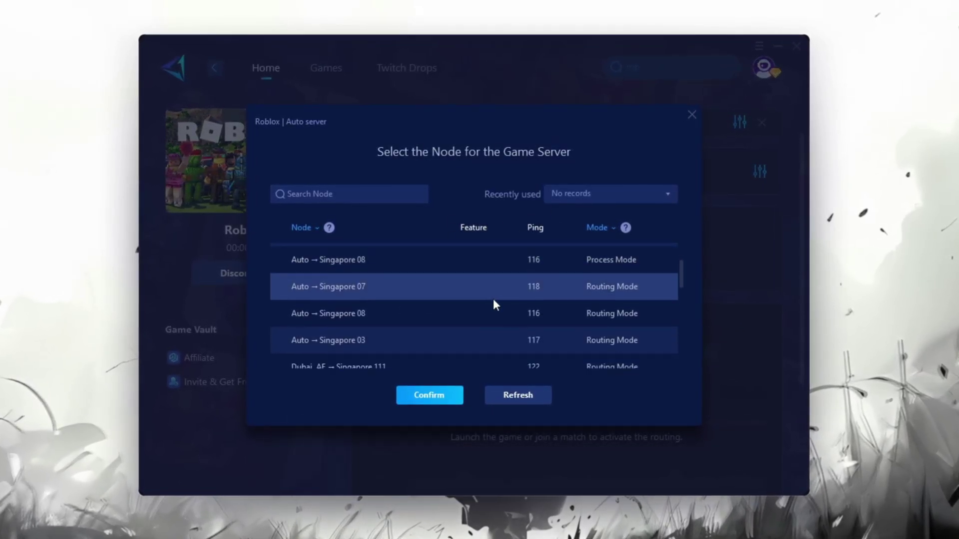
{"action": "left_click", "coordinate": [691, 115]}
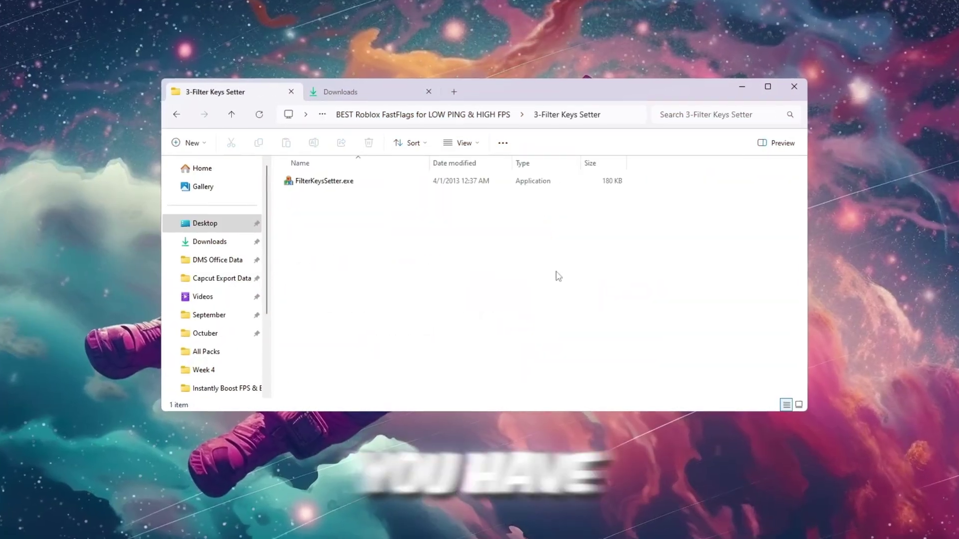
Select FilterKeysSetter.exe in the 3-Filter Keys Setter folder.
{"action": "left_click", "coordinate": [365, 181]}
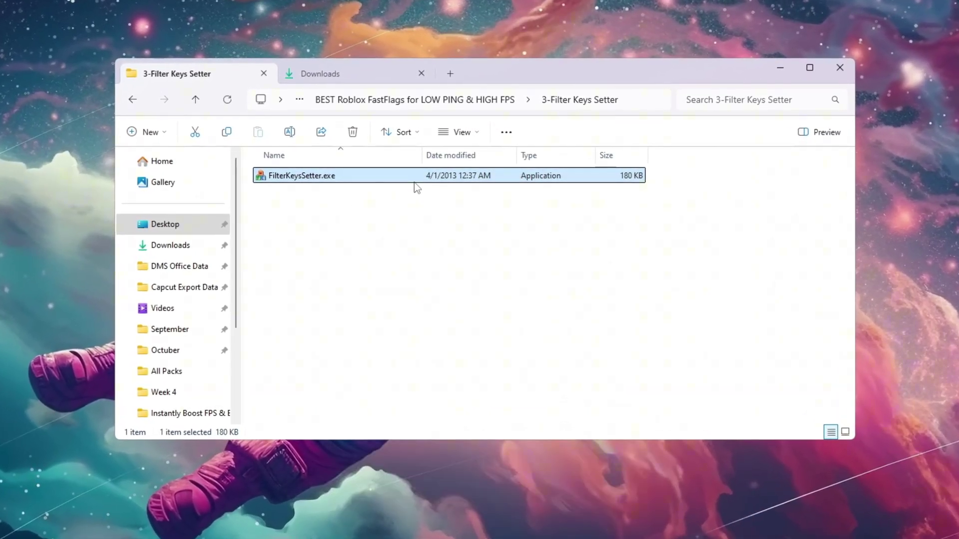
Launch FilterKeys Setter with Ignore under 0, Repeat delay 130, Repeat rate 10, saved to registry.
{"action": "double_click", "coordinate": [414, 182]}
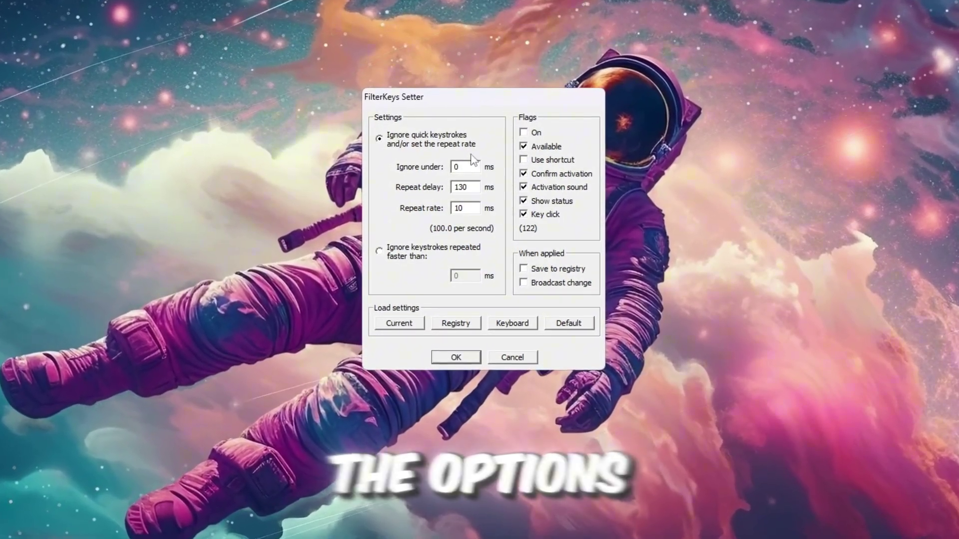
{"action": "double_click", "coordinate": [459, 167]}
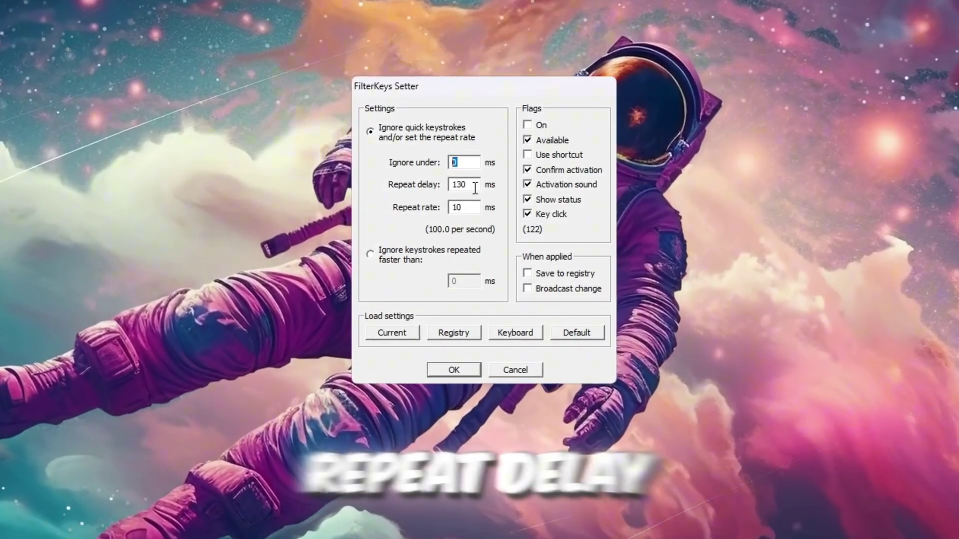
{"action": "double_click", "coordinate": [475, 186]}
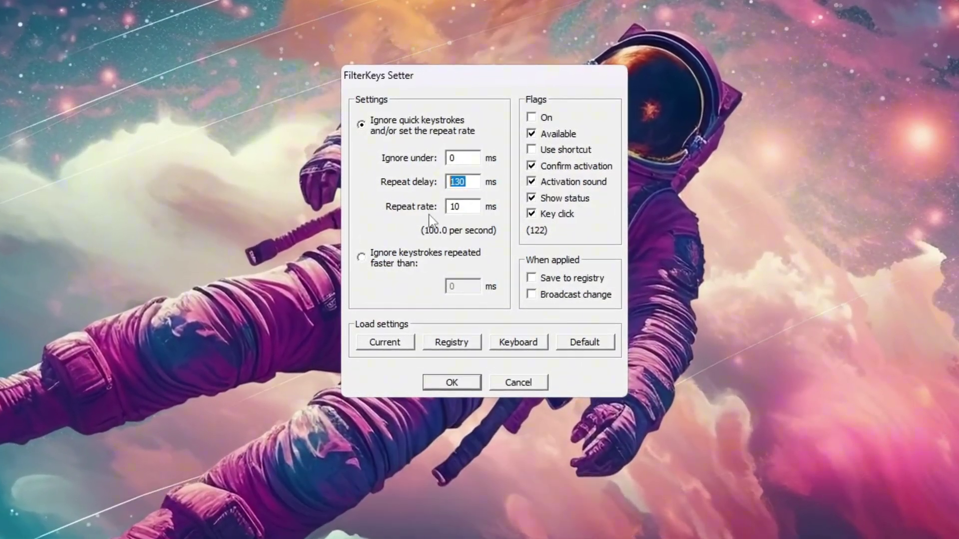
{"action": "key", "text": "Tab"}
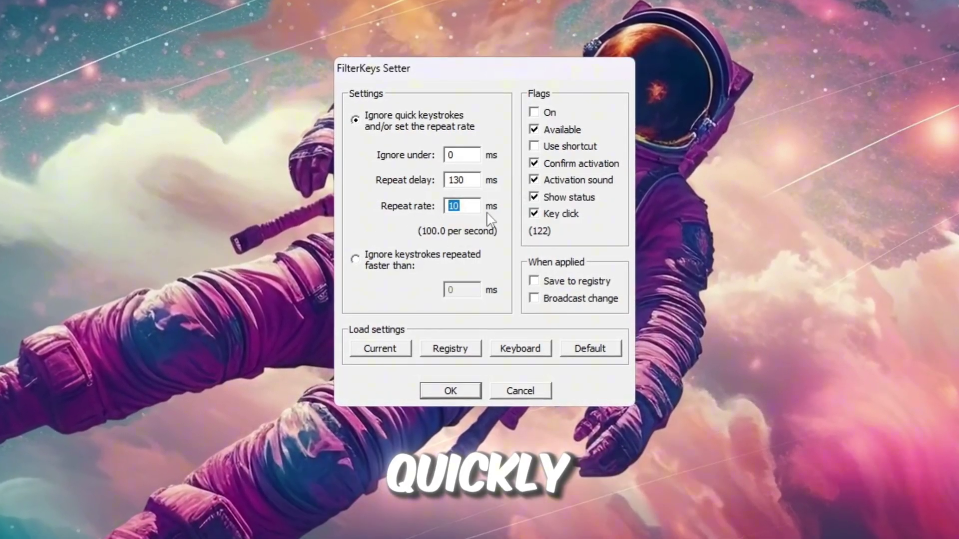
{"action": "left_click", "coordinate": [472, 207]}
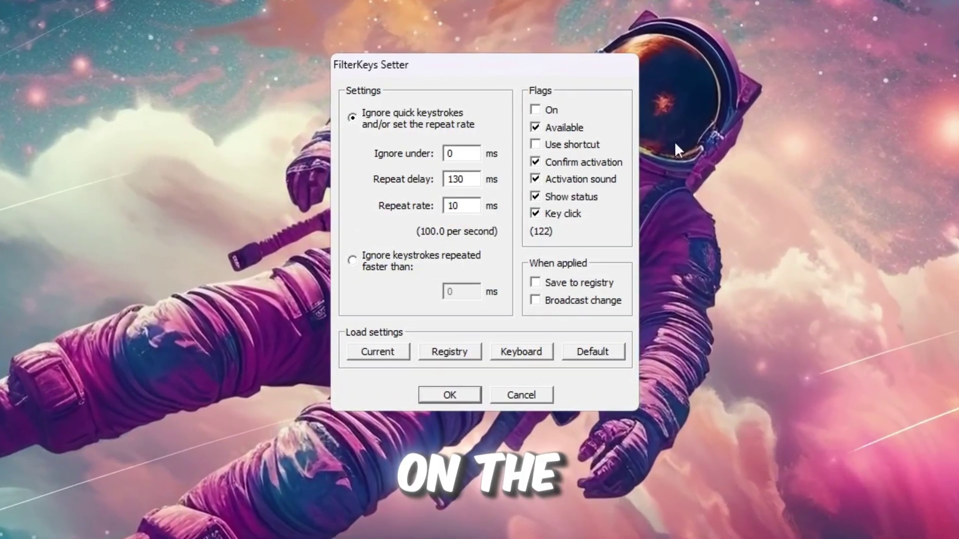
{"action": "left_click", "coordinate": [537, 285]}
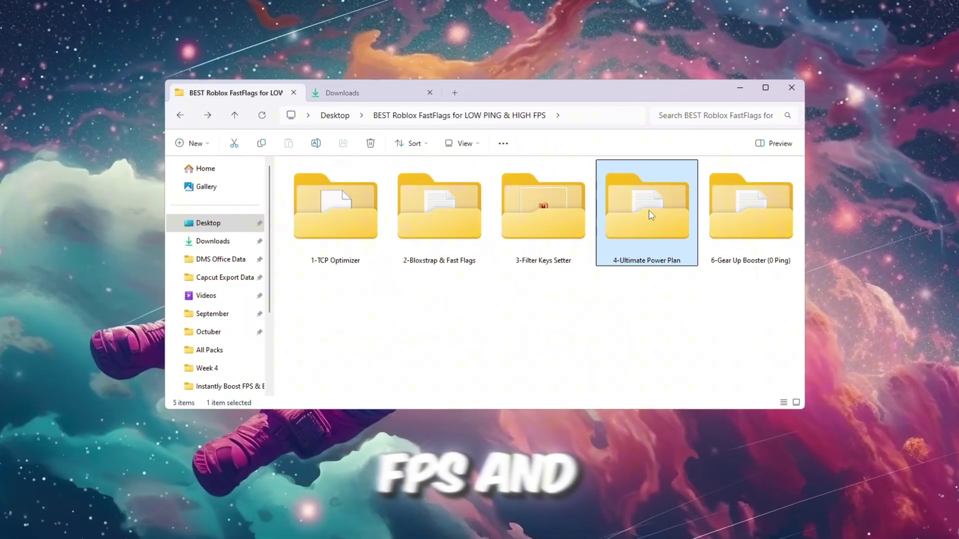
Open Command.txt from 4-Ultimate Power Plan, then check Power Options through Start search.
{"action": "double_click", "coordinate": [649, 214]}
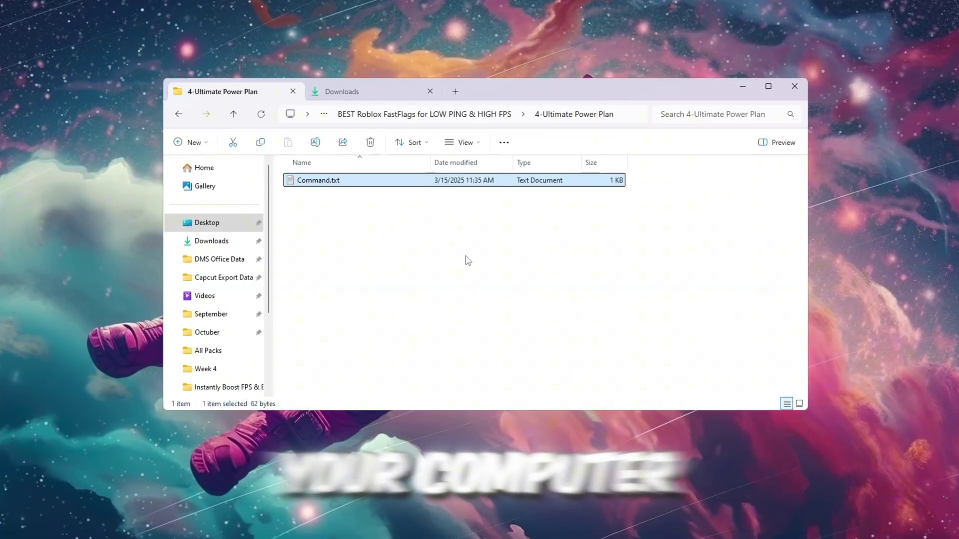
{"action": "double_click", "coordinate": [362, 183]}
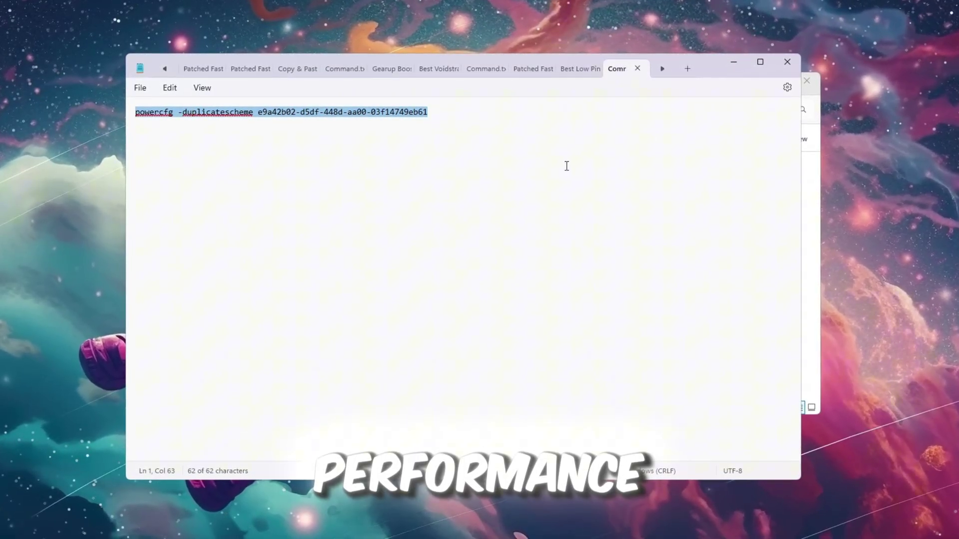
{"action": "key", "text": "super"}
{"action": "type", "text": "choose"}
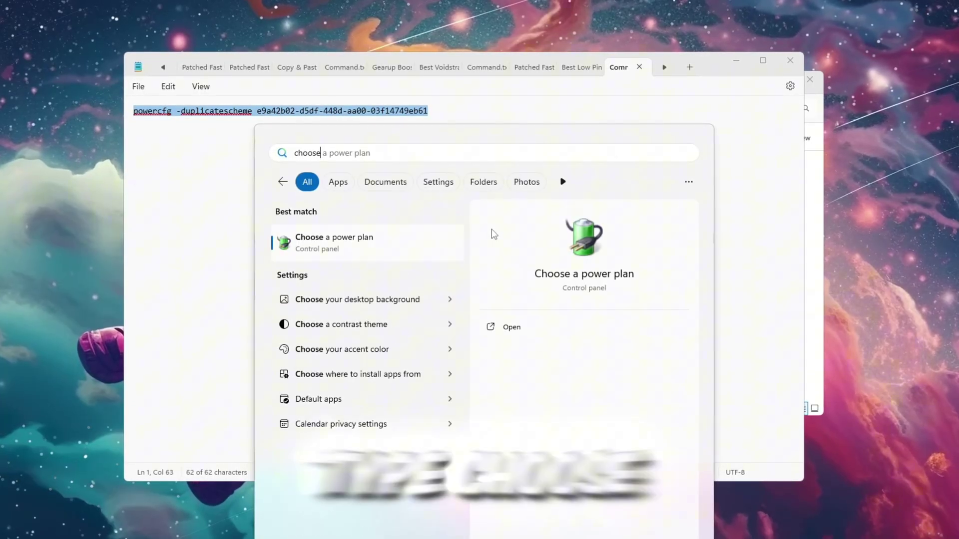
{"action": "type", "text": " a power plan"}
{"action": "left_click", "coordinate": [537, 330]}
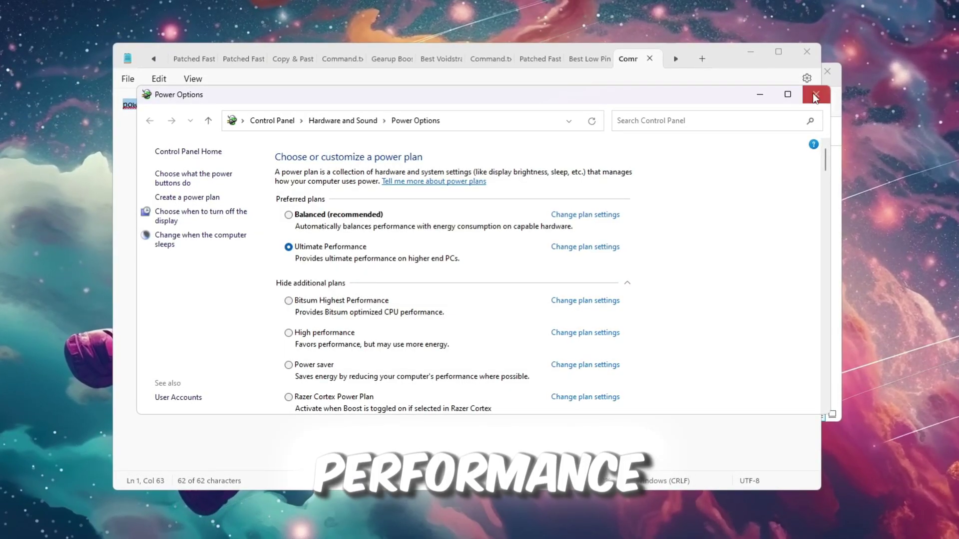
Copy the powercfg -duplicatescheme command from Notepad.
{"action": "left_click", "coordinate": [815, 97]}
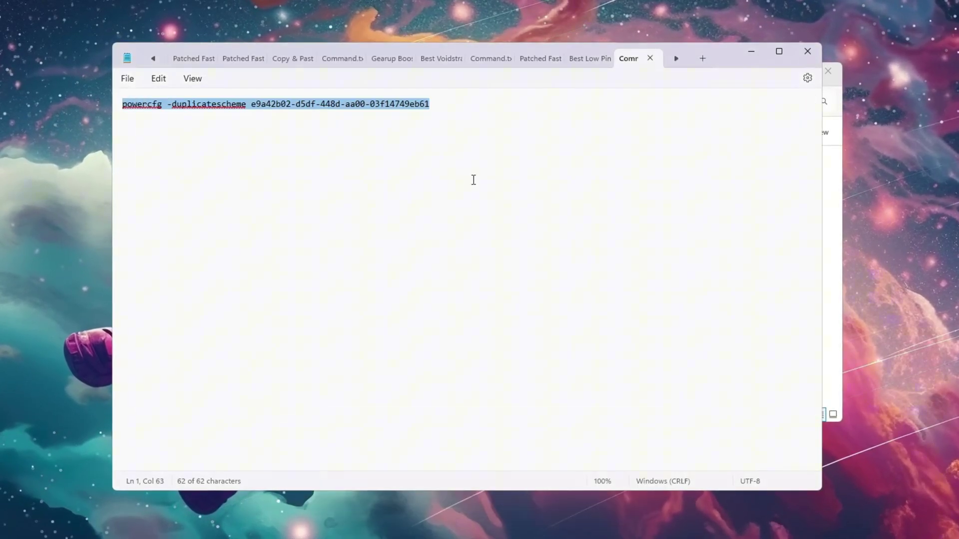
{"action": "right_click", "coordinate": [357, 108]}
{"action": "left_click", "coordinate": [408, 170]}
Run the command in an administrator Command Prompt, then reopen Power Options.
{"action": "key", "text": "super"}
{"action": "type", "text": "cmd"}
{"action": "left_click", "coordinate": [533, 350]}
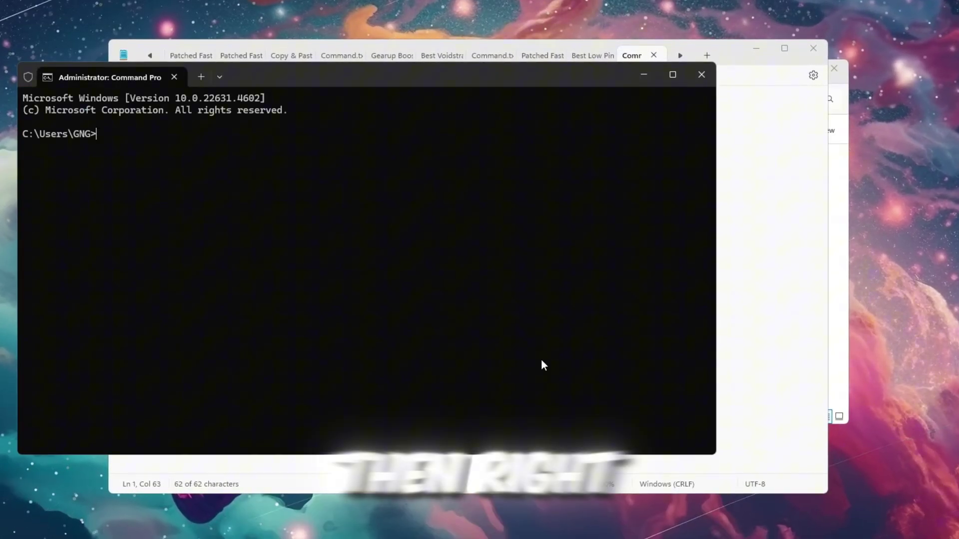
{"action": "right_click", "coordinate": [340, 158]}
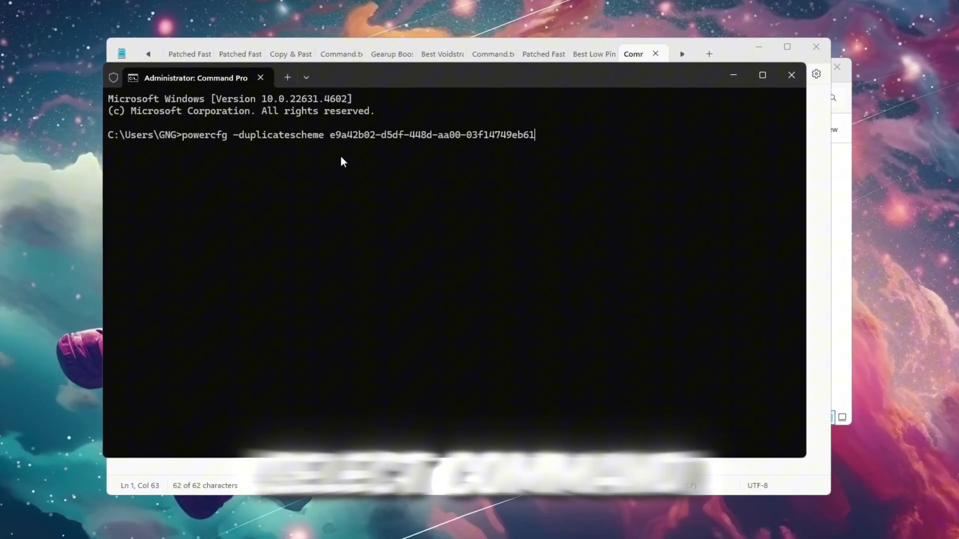
{"action": "key", "text": "Return"}
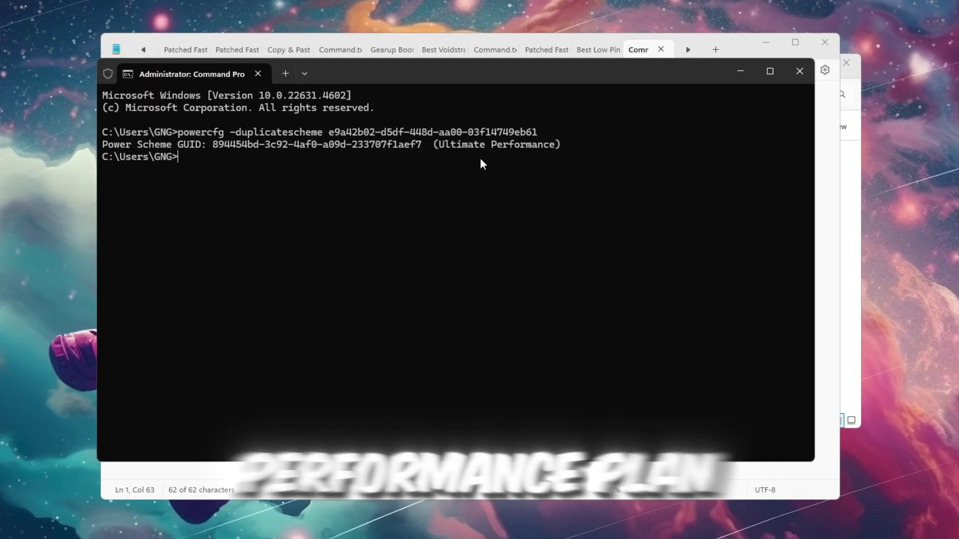
{"action": "key", "text": "super"}
{"action": "type", "text": "choose a power plan"}
{"action": "key", "text": "Return"}
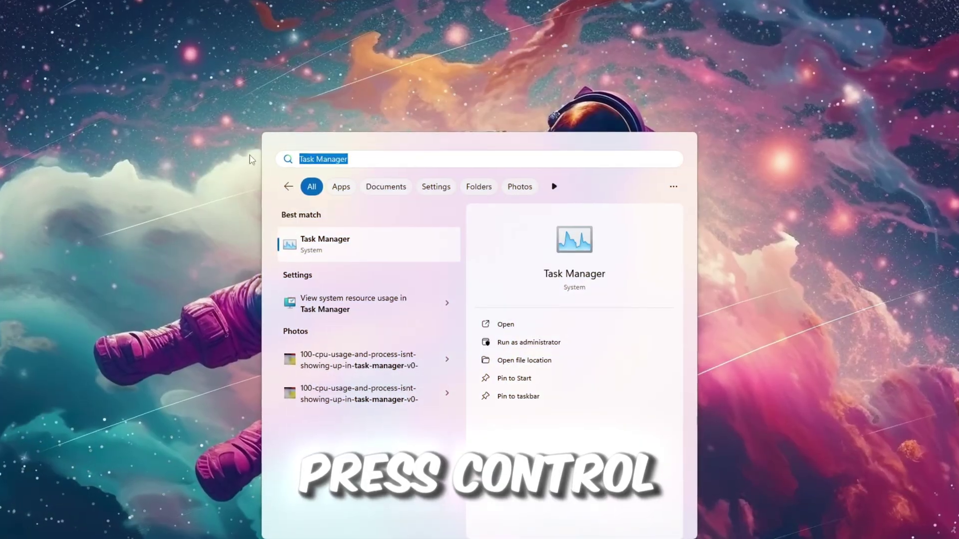
Open Task Manager's Startup apps list and disable Lively Wallpaper.
{"action": "key", "text": "ctrl+shift+Escape"}
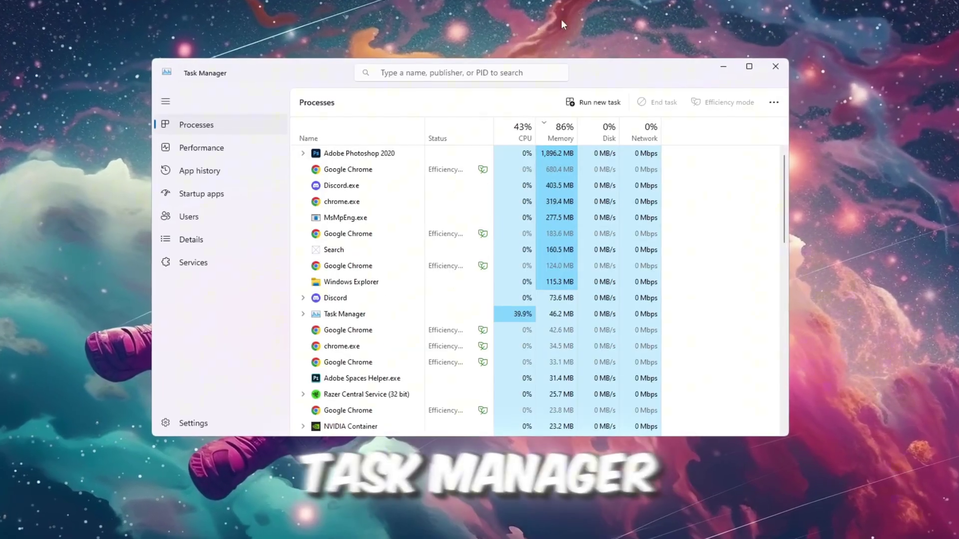
{"action": "left_click", "coordinate": [218, 194]}
{"action": "scroll", "coordinate": [525, 300], "scroll_direction": "down", "scroll_amount": 3}
{"action": "scroll", "coordinate": [587, 393], "scroll_direction": "down", "scroll_amount": 3}
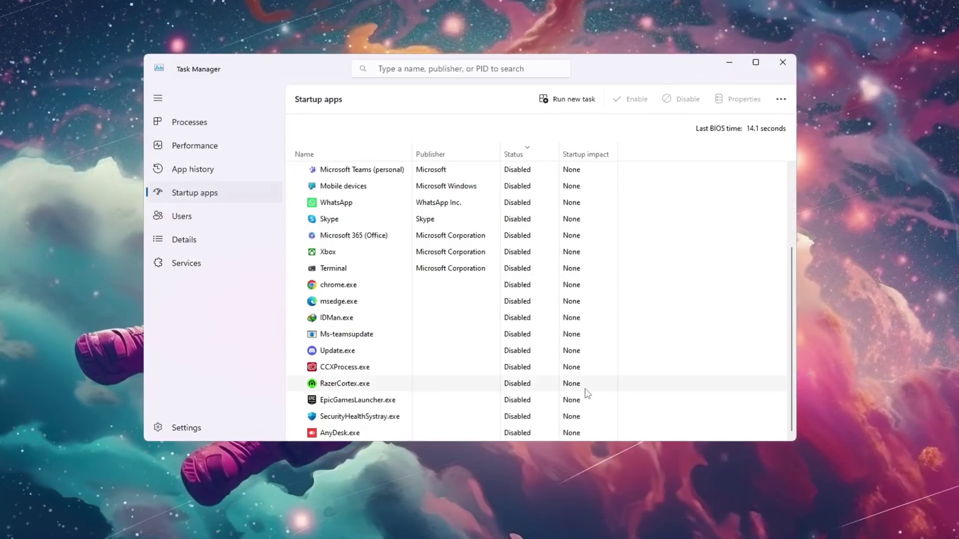
{"action": "scroll", "coordinate": [485, 346], "scroll_direction": "up", "scroll_amount": 3}
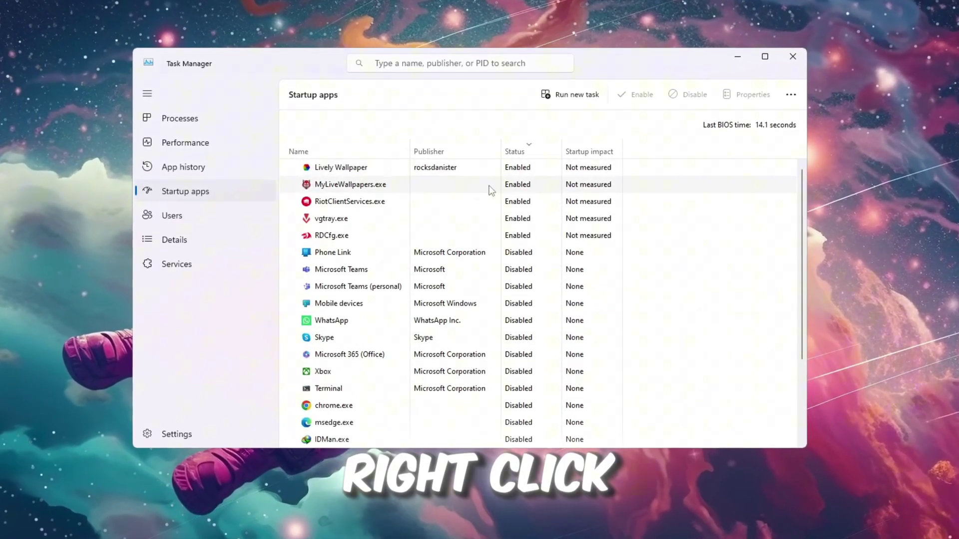
{"action": "right_click", "coordinate": [528, 169]}
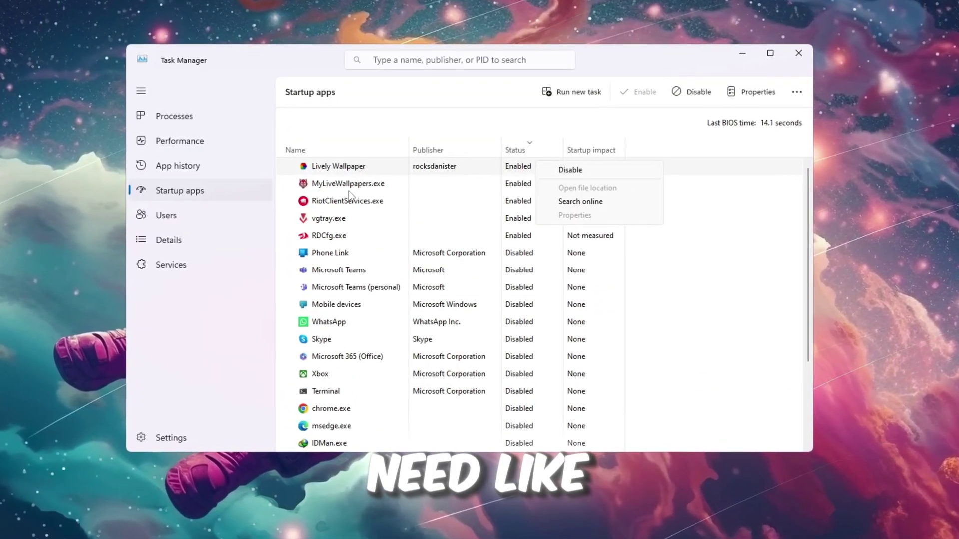
{"action": "left_click", "coordinate": [422, 229]}
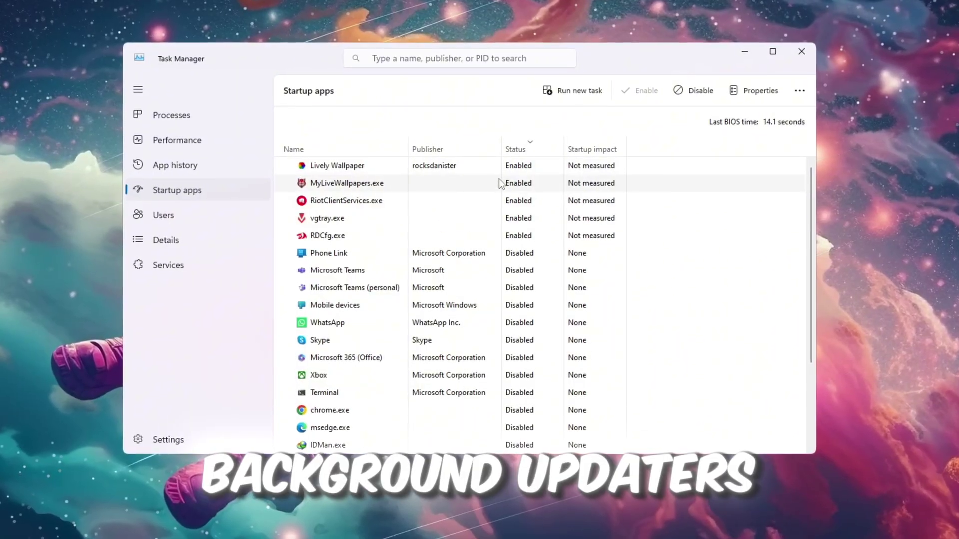
Disable MyLiveWallpapers.exe, RiotClientServices.exe, vgtray.exe and RDCfg.exe at startup.
{"action": "right_click", "coordinate": [500, 183]}
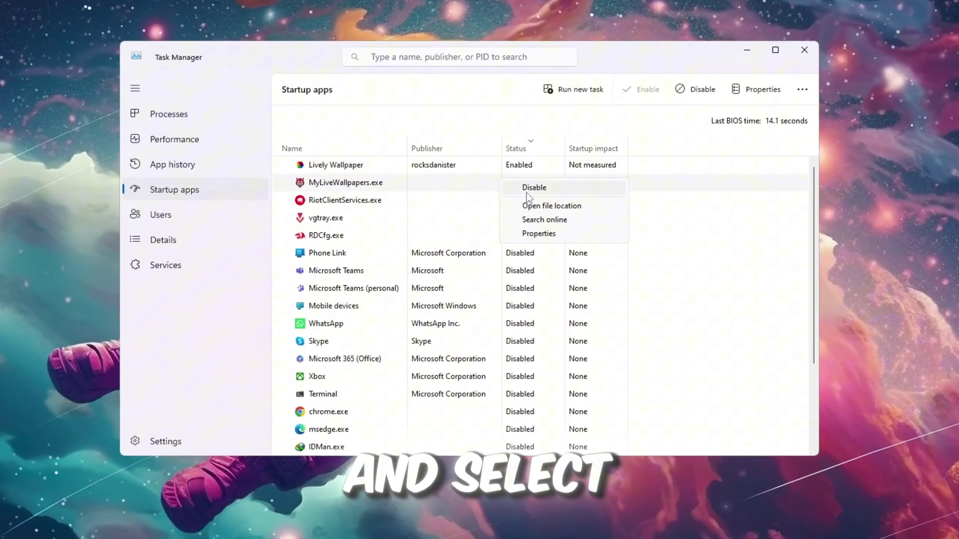
{"action": "left_click", "coordinate": [509, 200]}
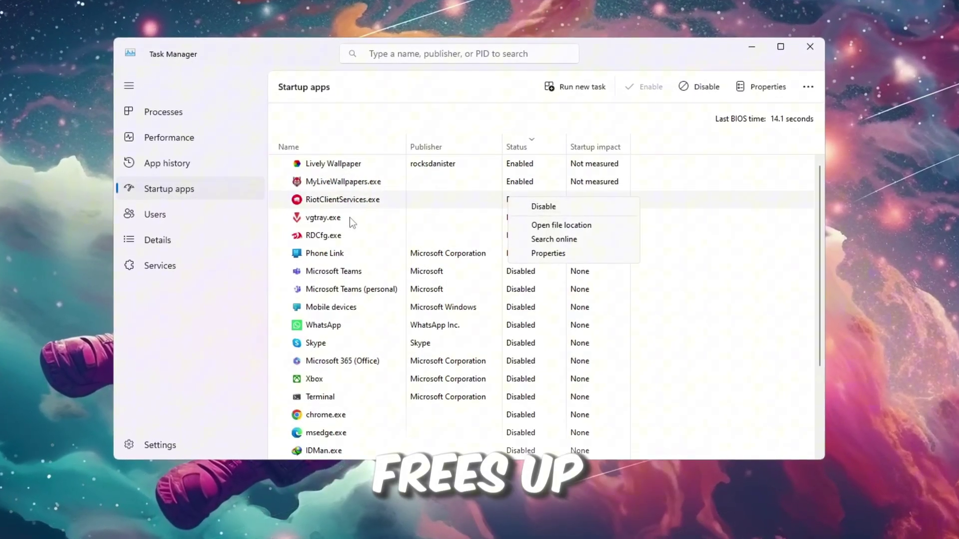
{"action": "left_click", "coordinate": [349, 216]}
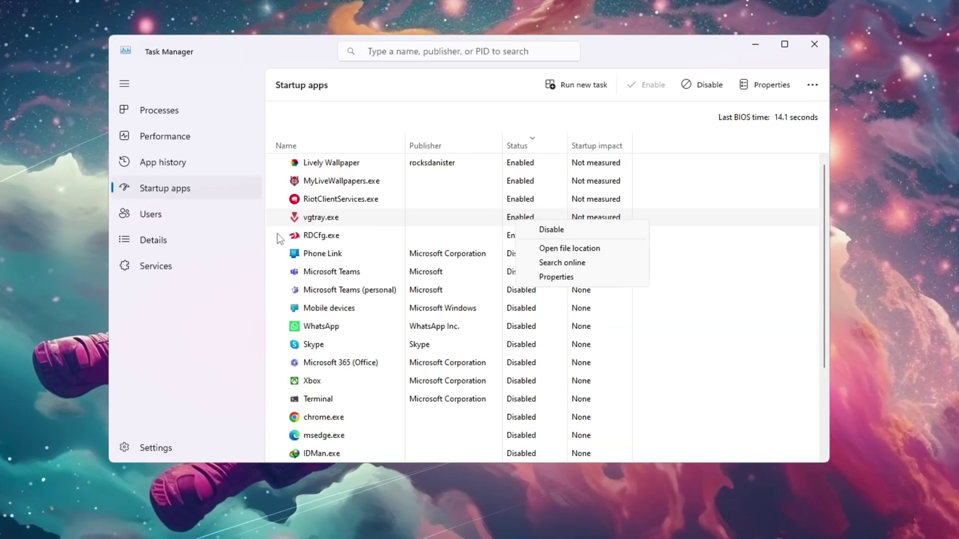
{"action": "left_click", "coordinate": [277, 238]}
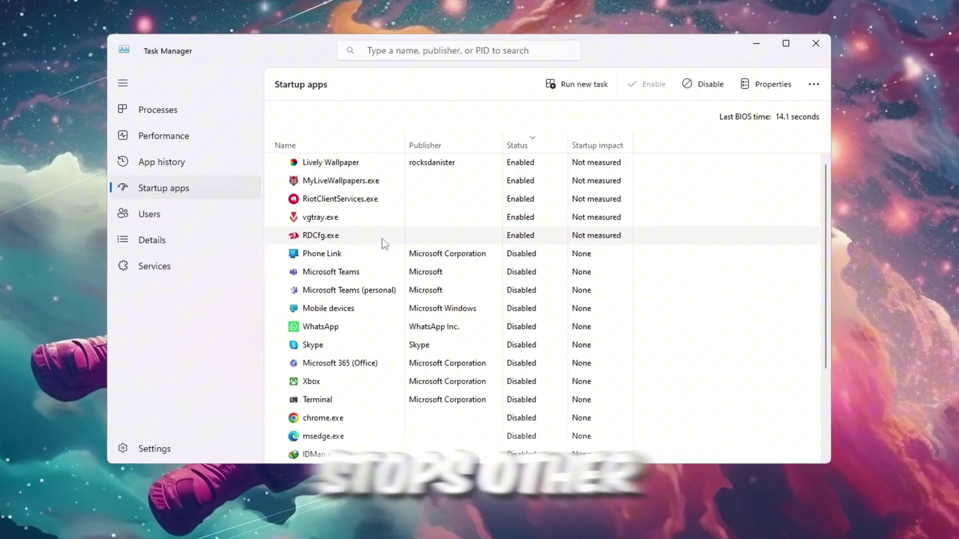
{"action": "right_click", "coordinate": [535, 237]}
{"action": "left_click", "coordinate": [328, 258]}
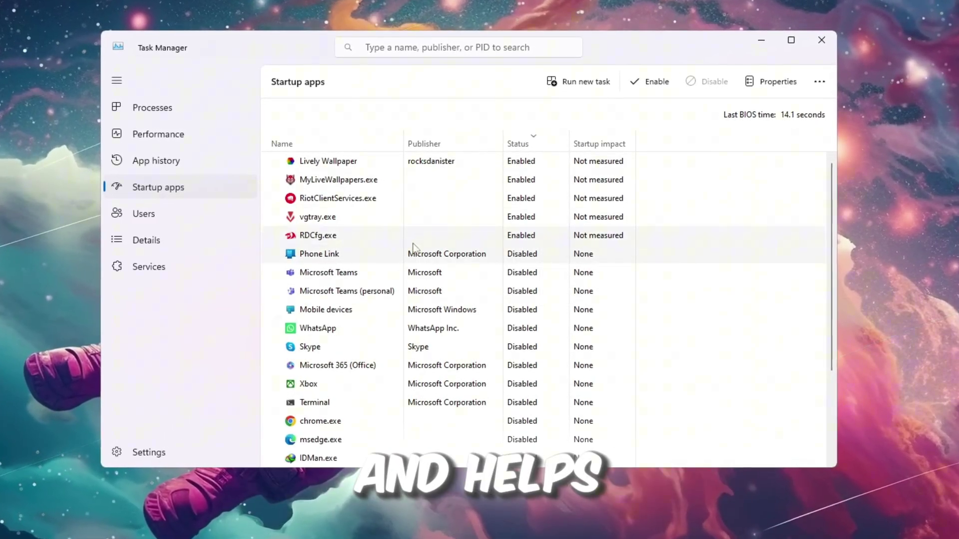
{"action": "scroll", "coordinate": [529, 307], "scroll_direction": "down", "scroll_amount": 5}
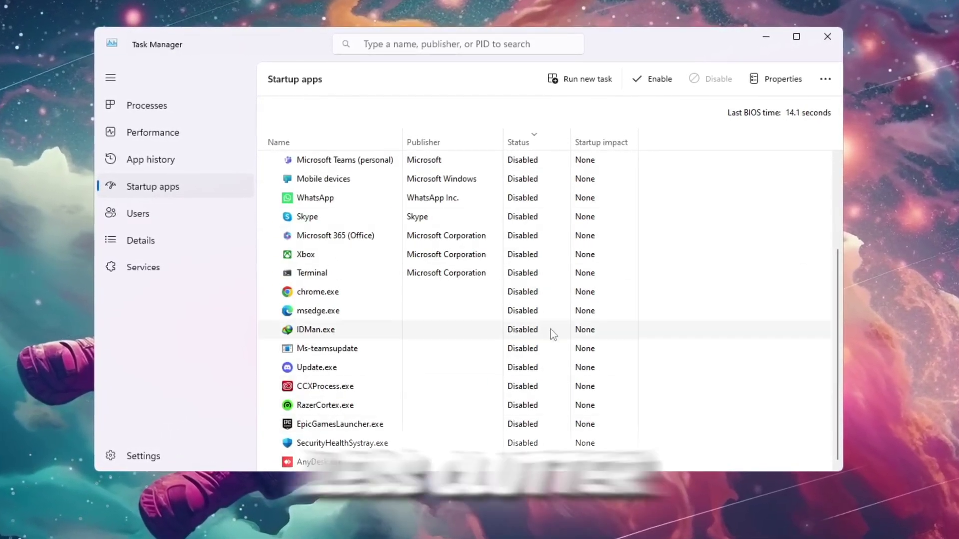
{"action": "scroll", "coordinate": [492, 343], "scroll_direction": "up", "scroll_amount": 3}
{"action": "scroll", "coordinate": [492, 343], "scroll_direction": "up", "scroll_amount": 2}
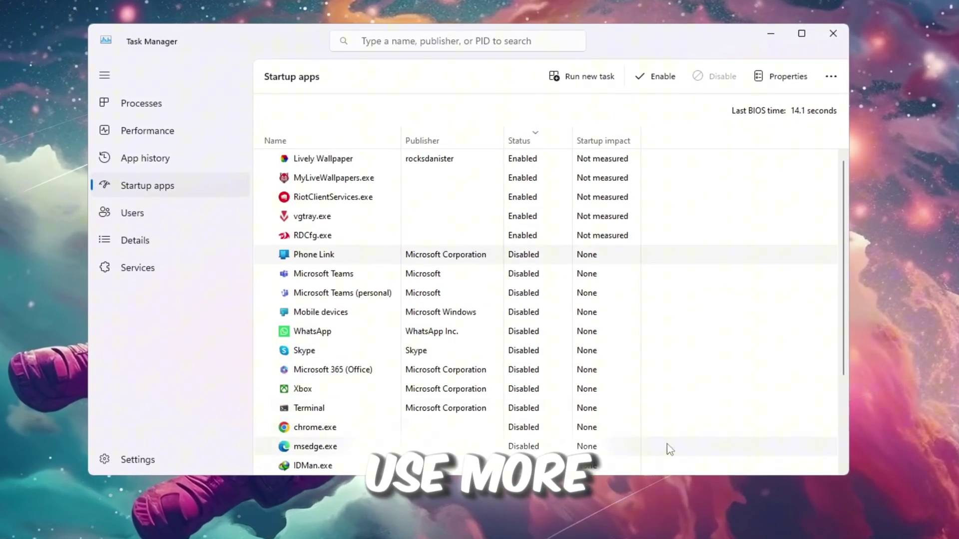